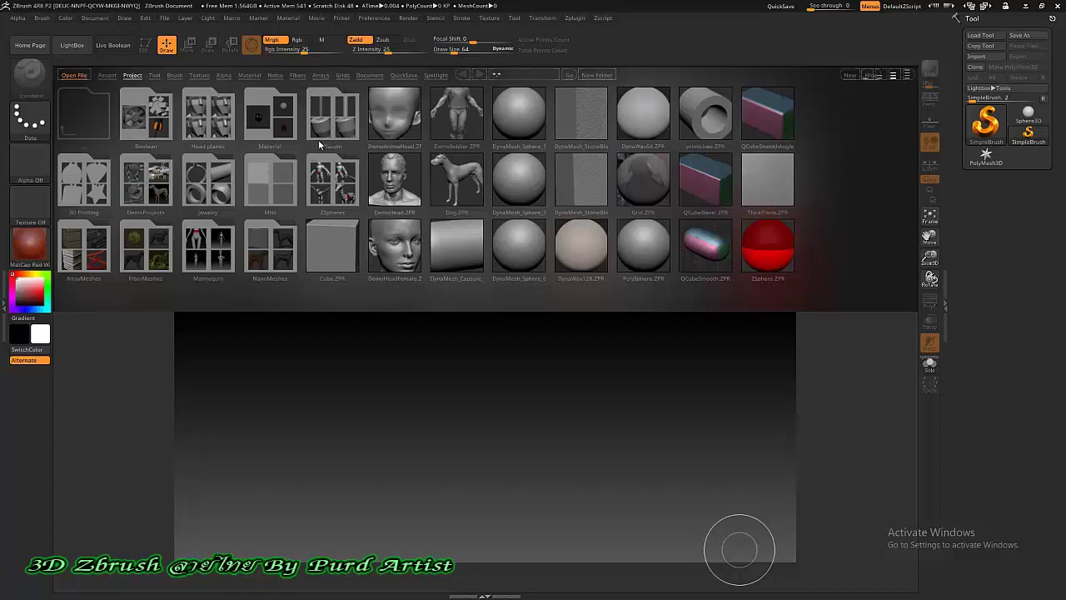
# Draw a Cylinder3D mesh on the empty canvas and put it into Edit mode
pyautogui.click(75, 48)
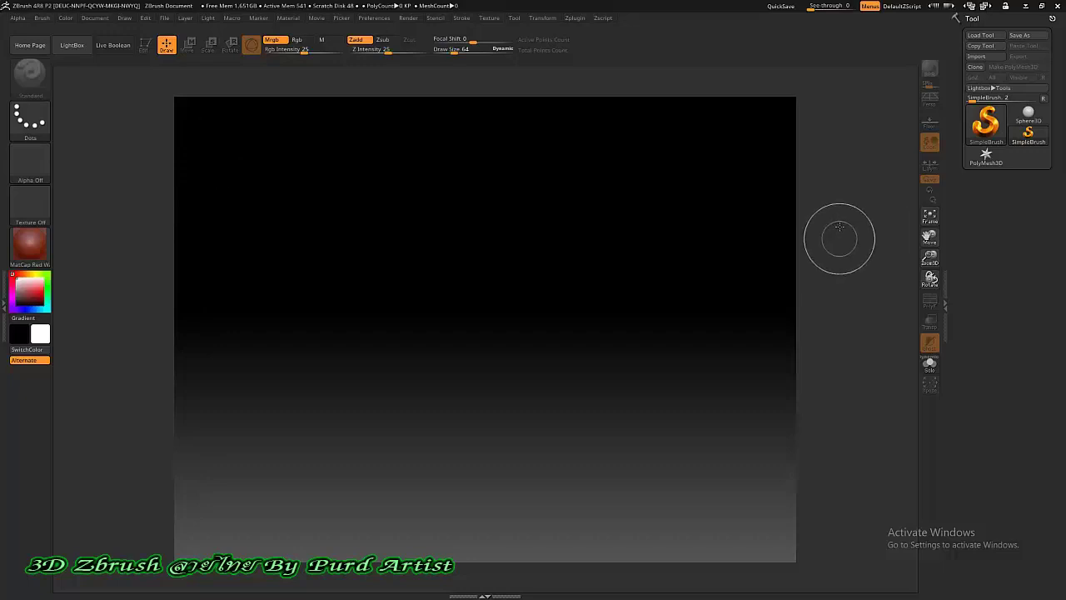
pyautogui.click(987, 125)
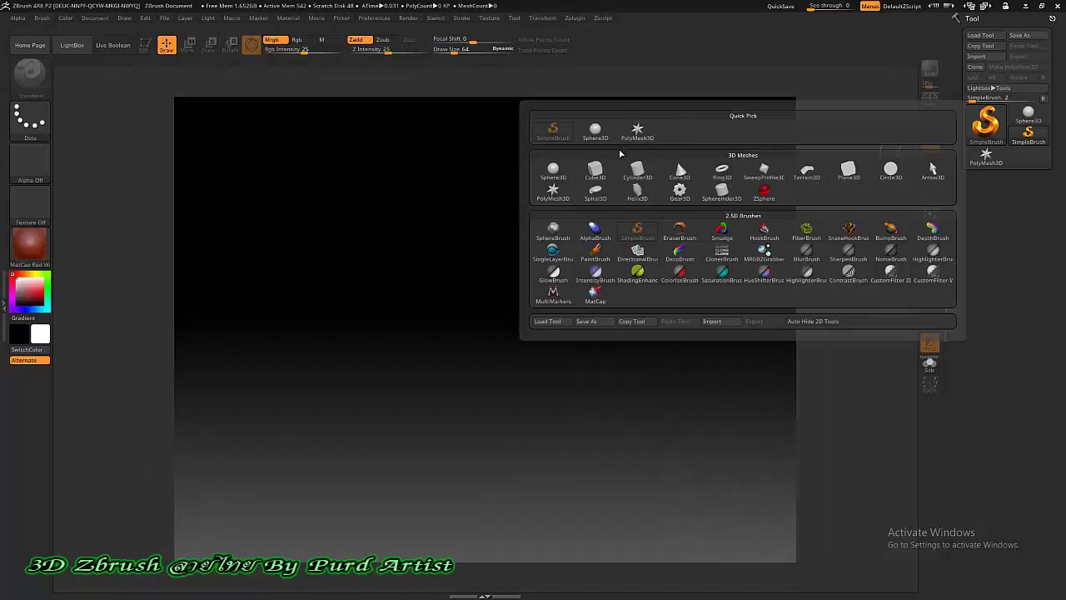
pyautogui.moveTo(637, 173)
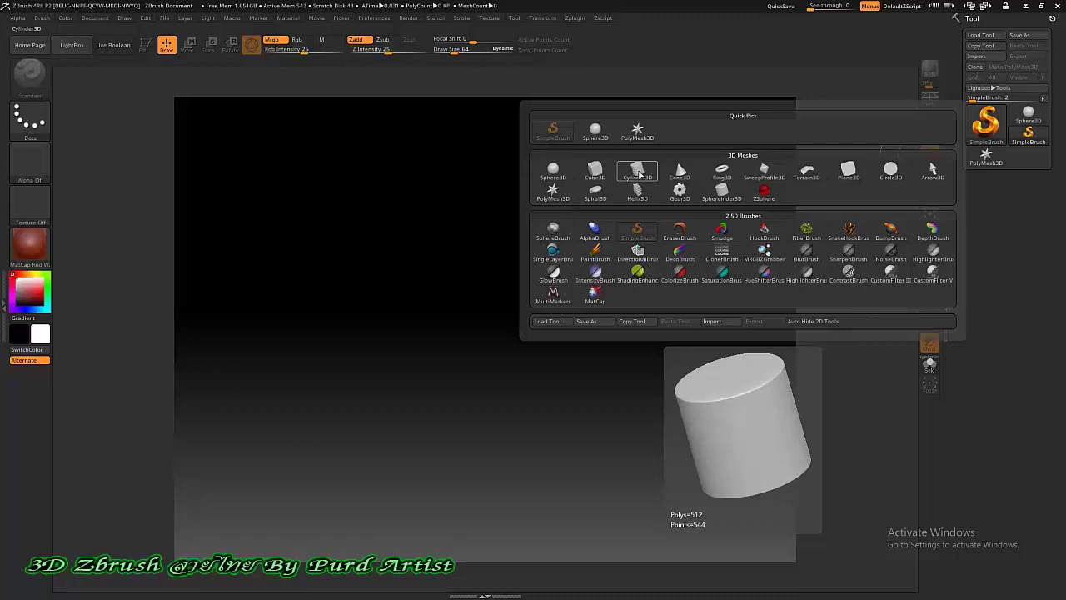
pyautogui.click(637, 172)
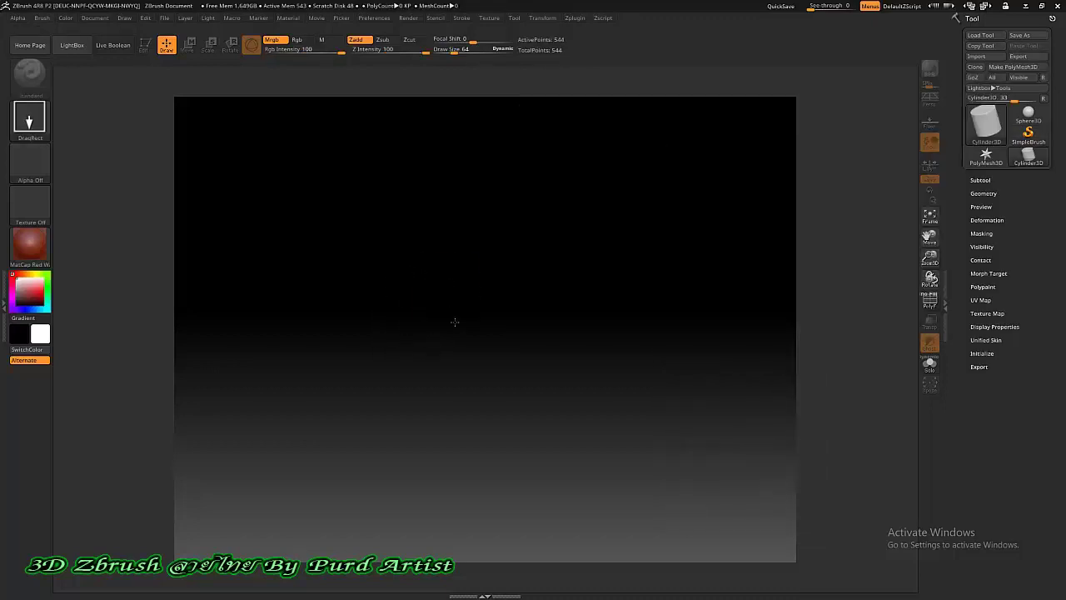
pyautogui.moveTo(446, 289); pyautogui.dragTo(447, 367)
pyautogui.press('t')
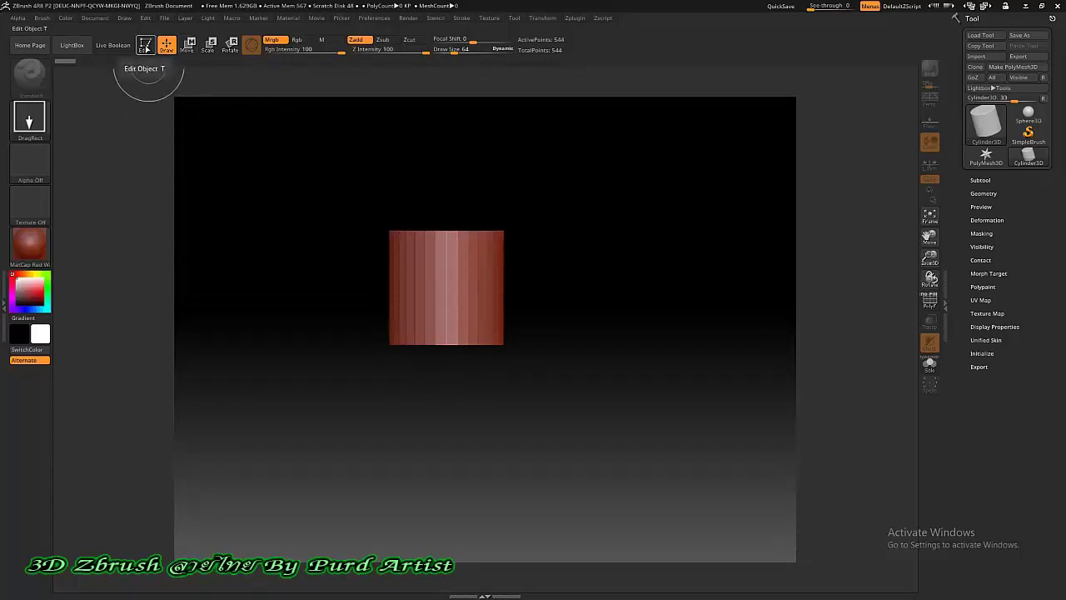
pyautogui.click(145, 45)
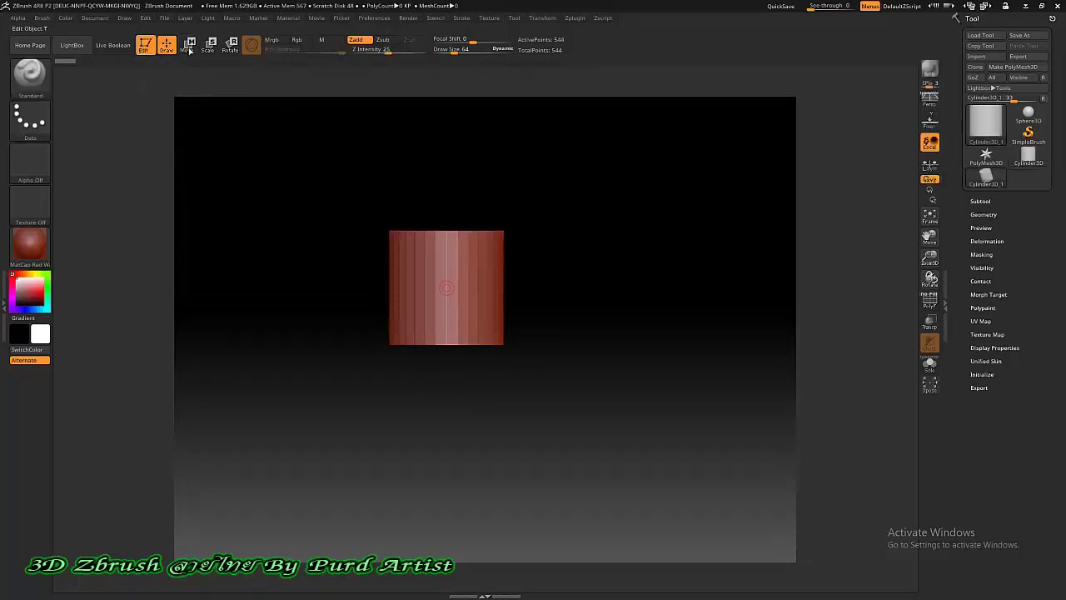
# Convert the cylinder to a PolyMesh3D and bring up the Move gizmo on it
pyautogui.click(1020, 68)
pyautogui.moveTo(332, 260)
pyautogui.mouseDown()
pyautogui.moveTo(330, 269)
pyautogui.moveTo(327, 214)
pyautogui.mouseUp()
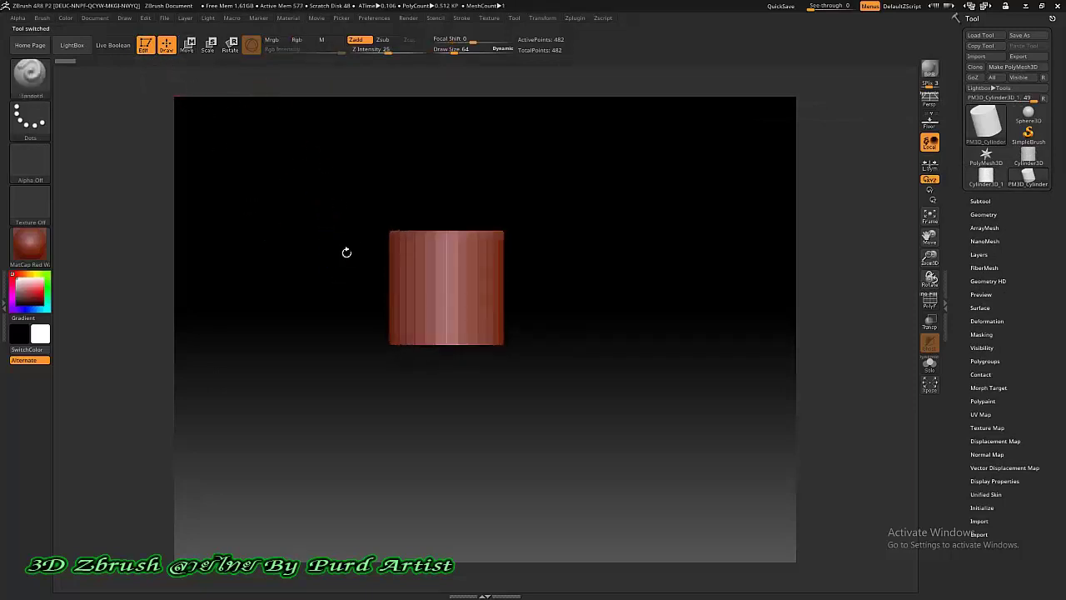
pyautogui.moveTo(331, 208); pyautogui.dragTo(325, 274)
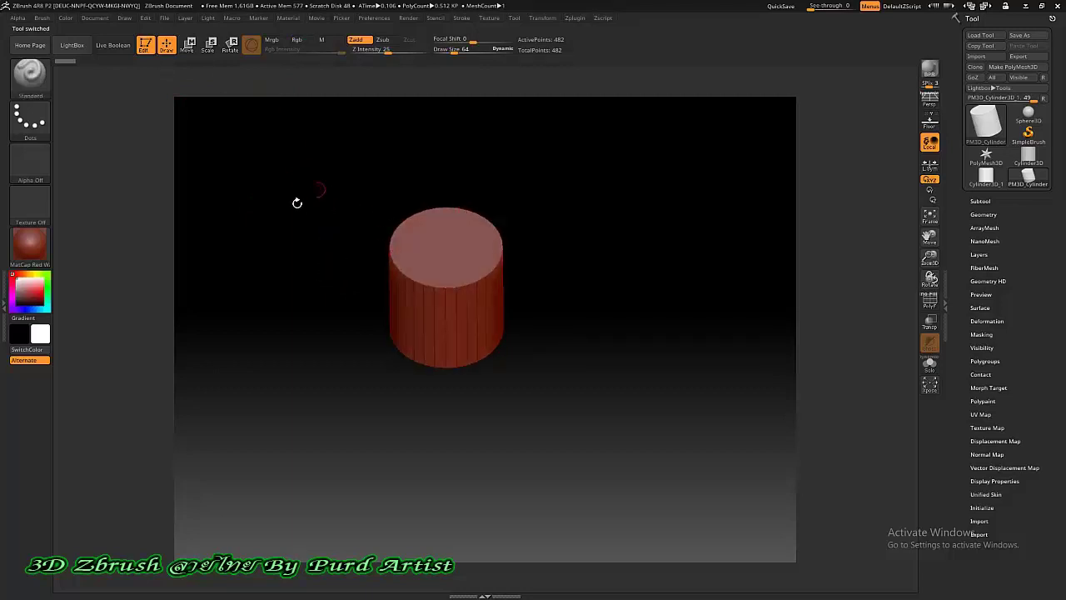
pyautogui.moveTo(298, 202); pyautogui.dragTo(262, 138)
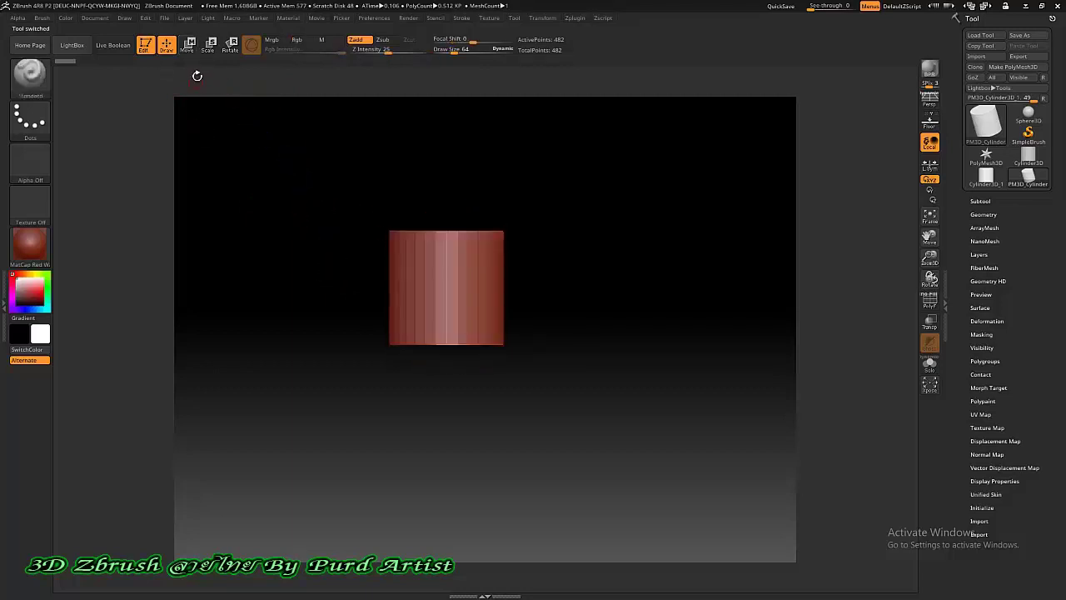
pyautogui.click(189, 45)
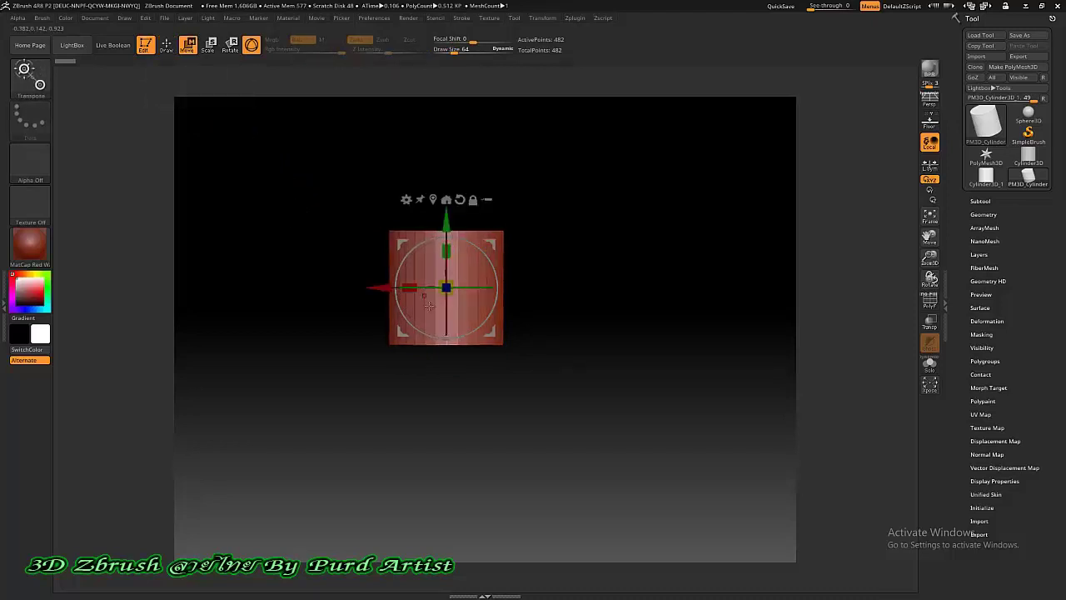
pyautogui.press('q')
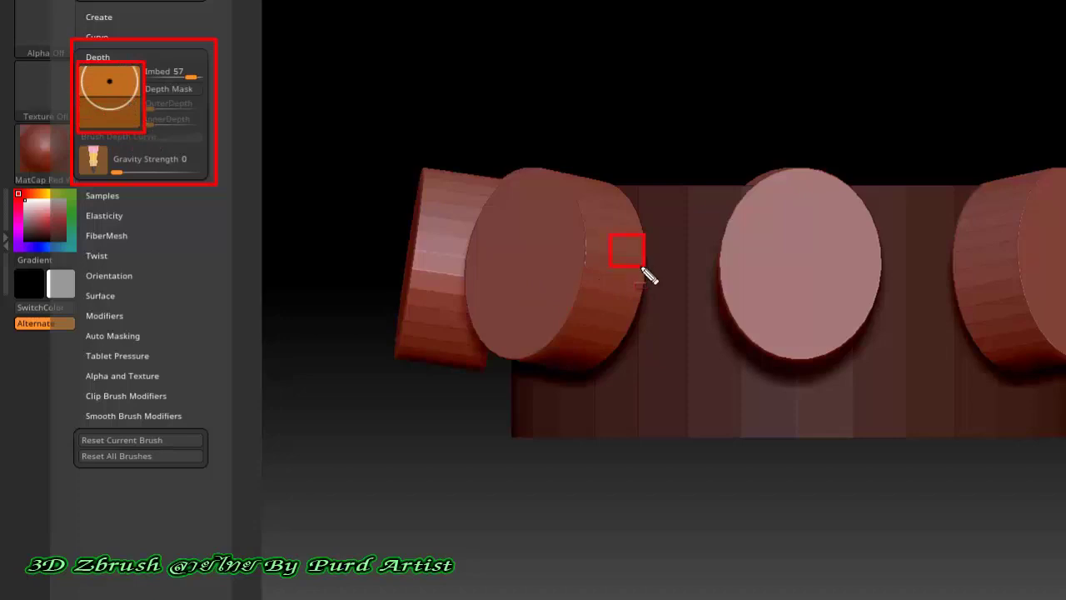
# Adjust the insert brush's placement depth so it embeds deeper, and undo the cylinders inserted around the large cylinder
pyautogui.click(670, 347)
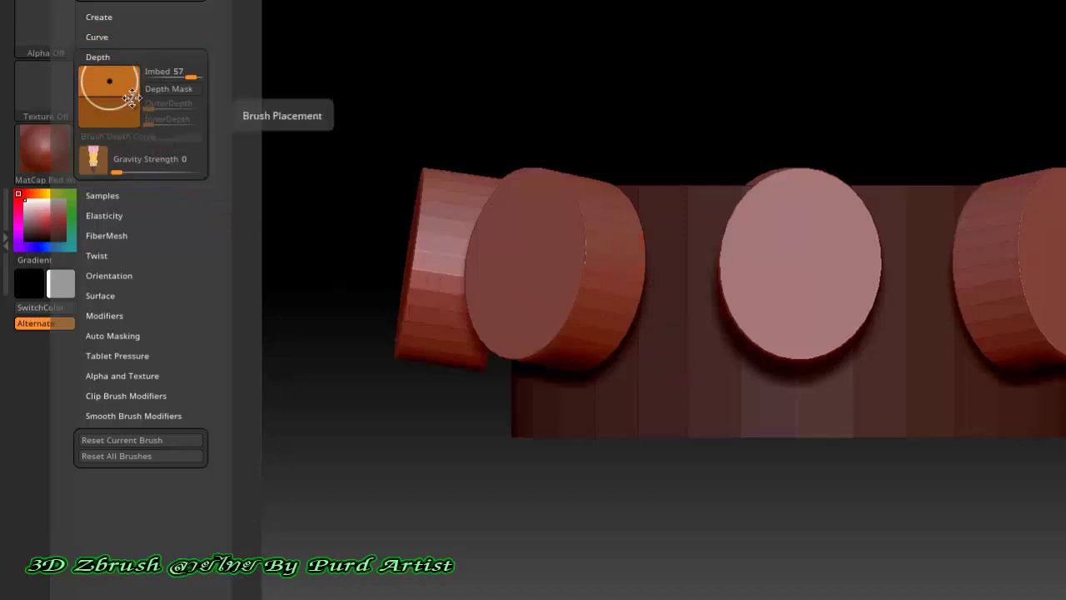
pyautogui.moveTo(109, 80); pyautogui.dragTo(112, 94)
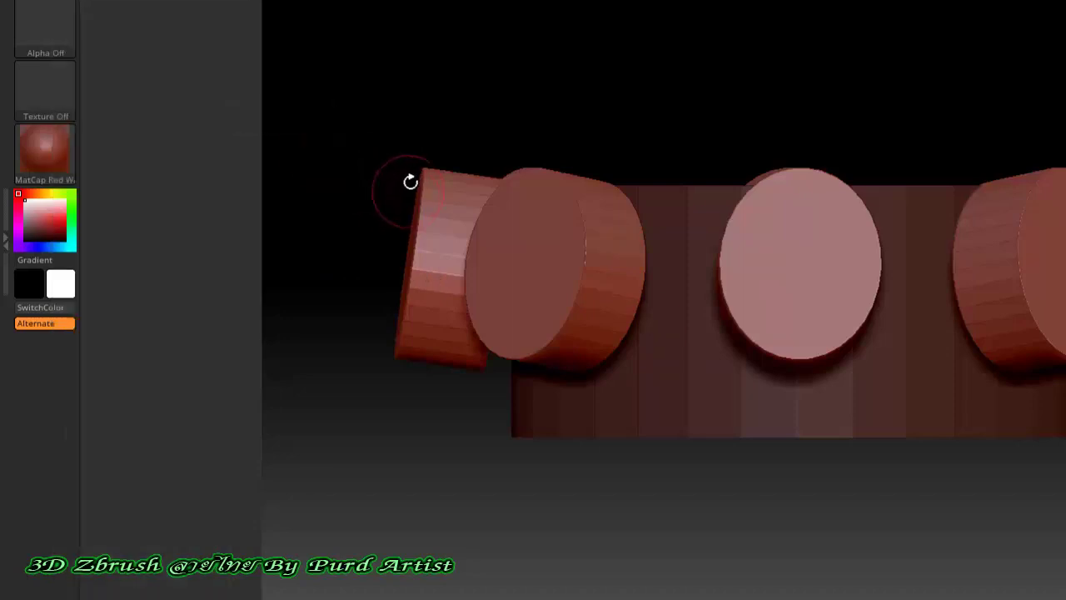
pyautogui.hotkey('ctrl', 'z')
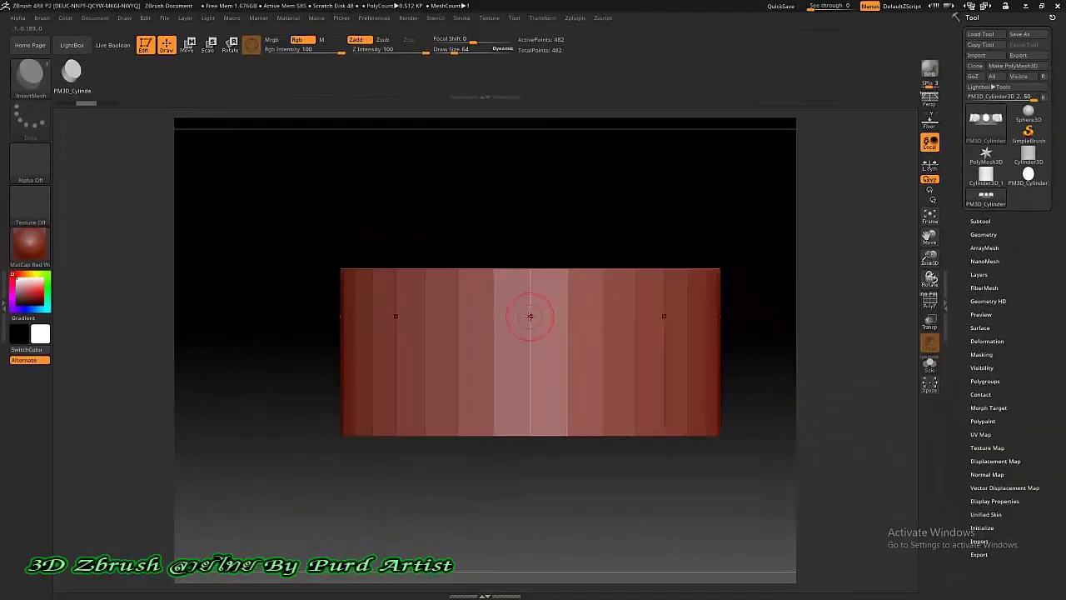
# Try inserting cylinders around the large cylinder's upper wall with a radial symmetry count of 8
pyautogui.moveTo(794, 257); pyautogui.dragTo(795, 319)
pyautogui.moveTo(530, 357); pyautogui.dragTo(531, 395)
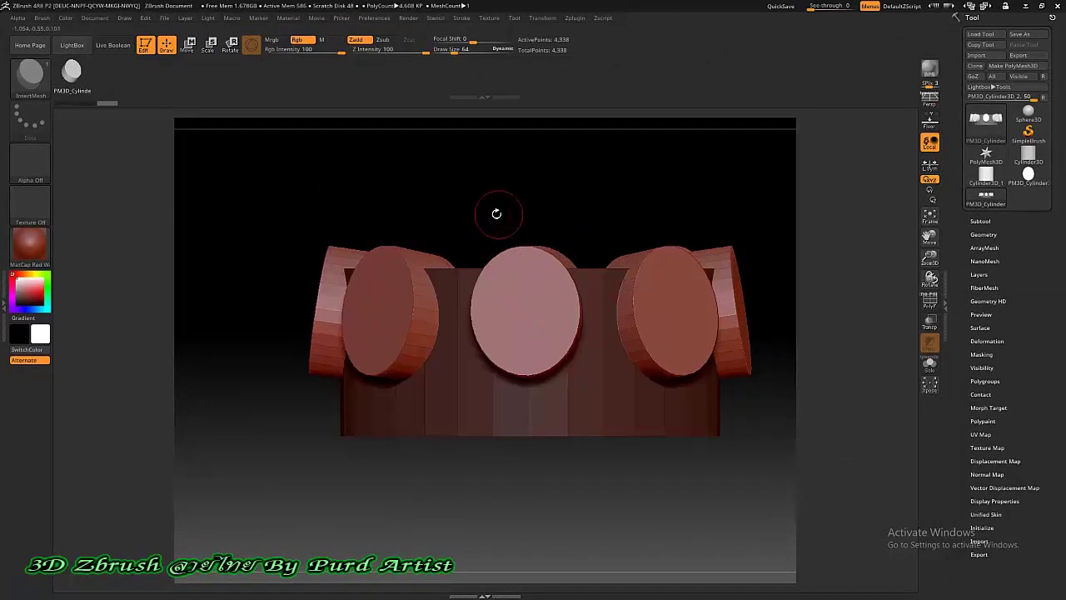
pyautogui.moveTo(497, 214)
pyautogui.mouseDown()
pyautogui.moveTo(536, 214)
pyautogui.moveTo(528, 202)
pyautogui.moveTo(497, 217)
pyautogui.mouseUp()
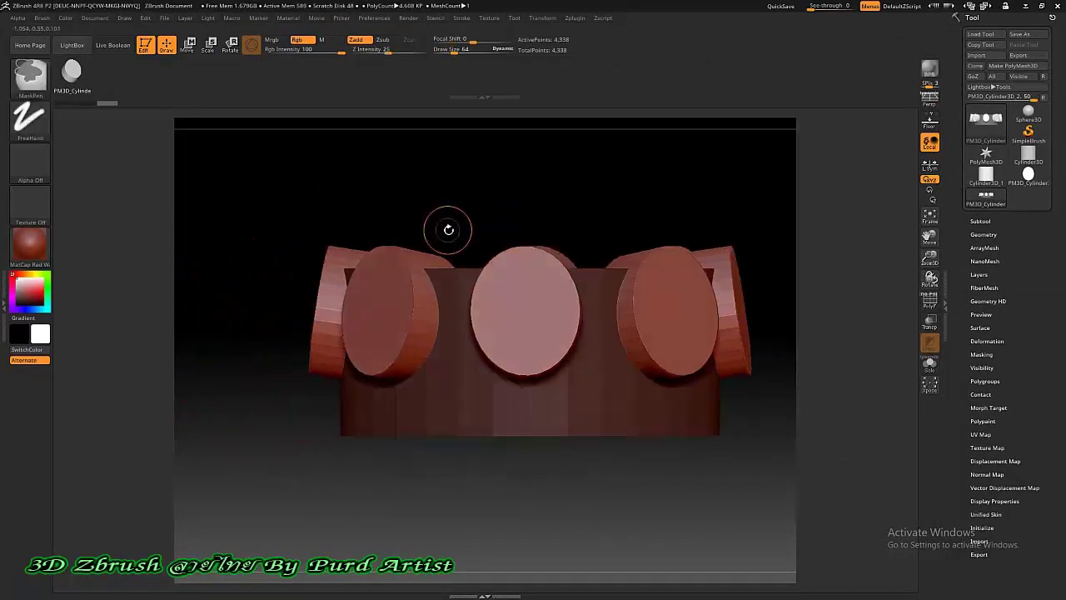
pyautogui.hotkey('ctrl', 'z')
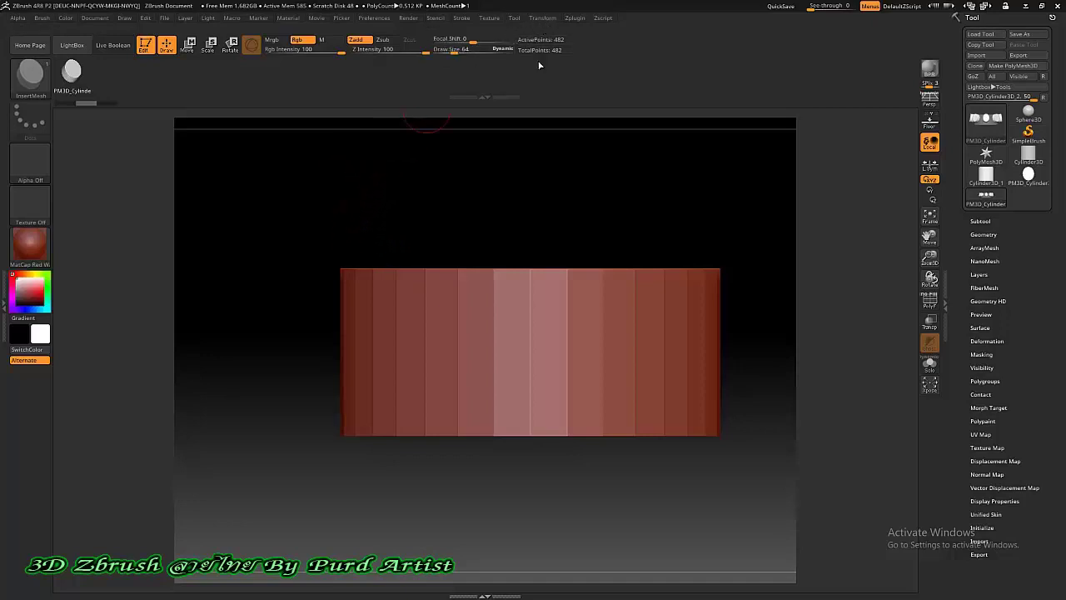
pyautogui.hotkey('ctrl', 'shift', 'z')
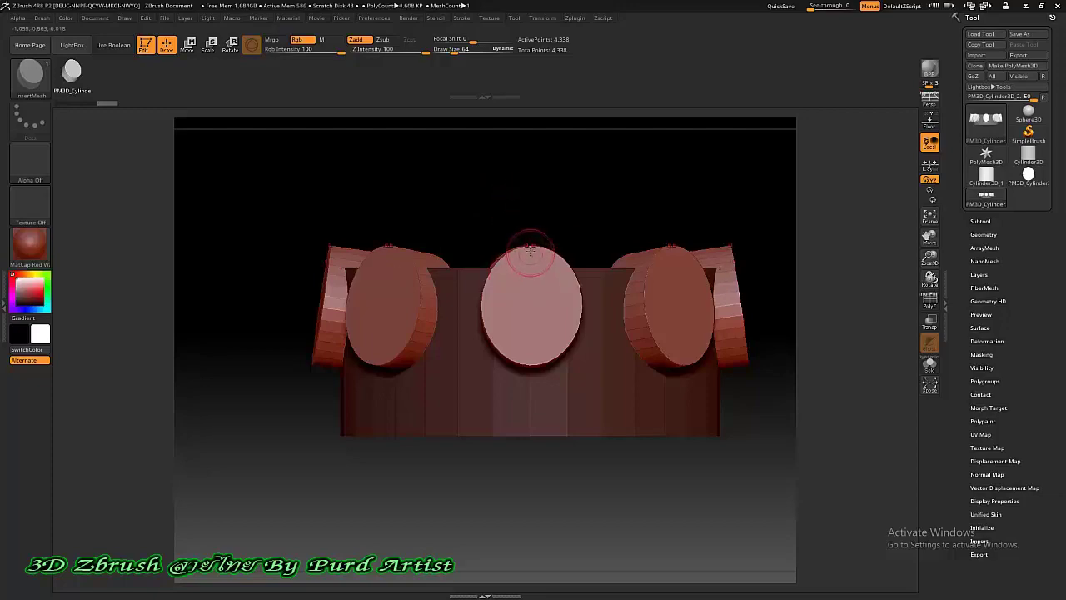
pyautogui.hotkey('ctrl', 'z')
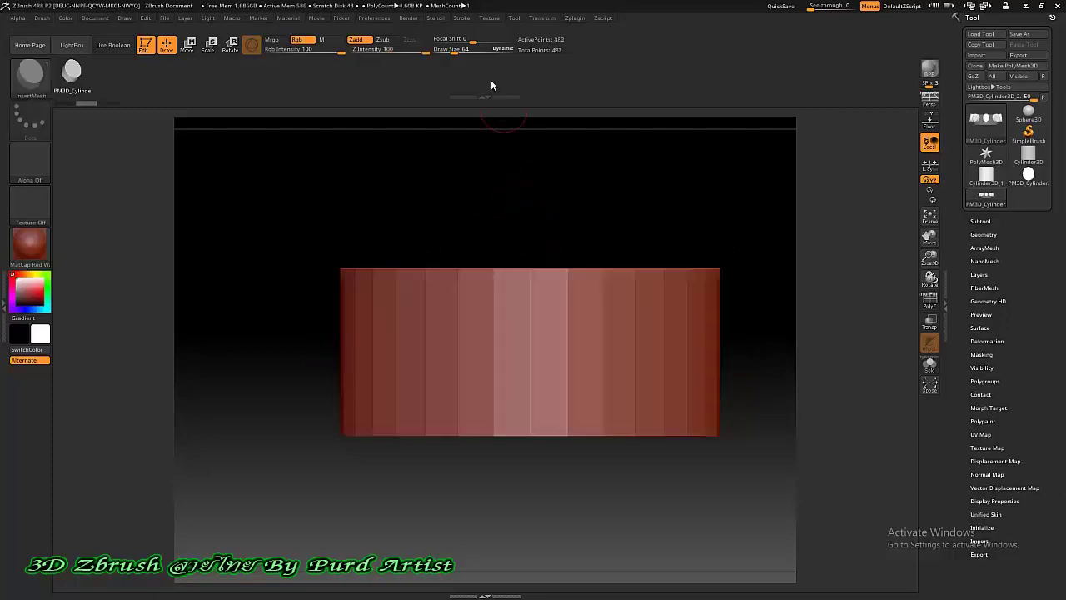
# Set the radial symmetry count to 16 for the Y axis
pyautogui.click(543, 18)
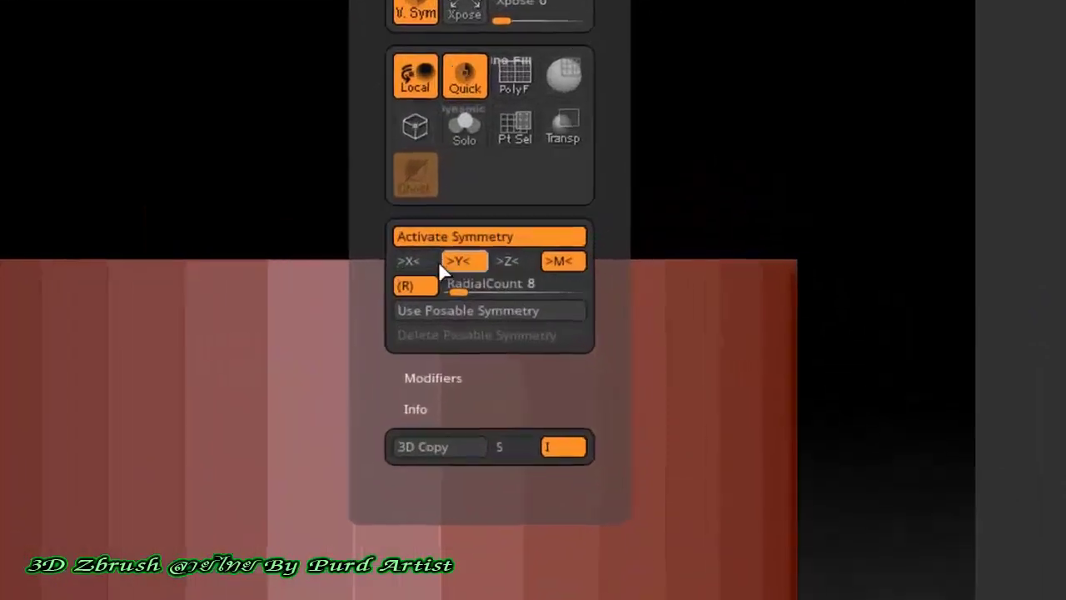
pyautogui.moveTo(371, 258)
pyautogui.mouseDown()
pyautogui.moveTo(464, 294)
pyautogui.moveTo(547, 299)
pyautogui.moveTo(570, 315)
pyautogui.mouseUp()
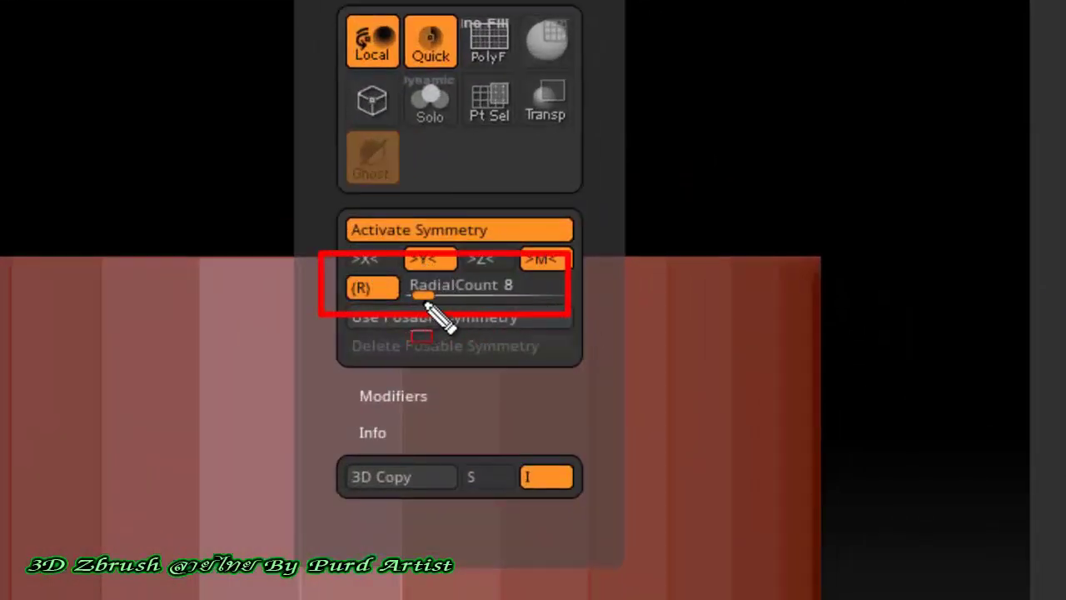
pyautogui.press('a')
pyautogui.moveTo(711, 290)
pyautogui.mouseDown()
pyautogui.moveTo(586, 300)
pyautogui.moveTo(553, 291)
pyautogui.mouseUp()
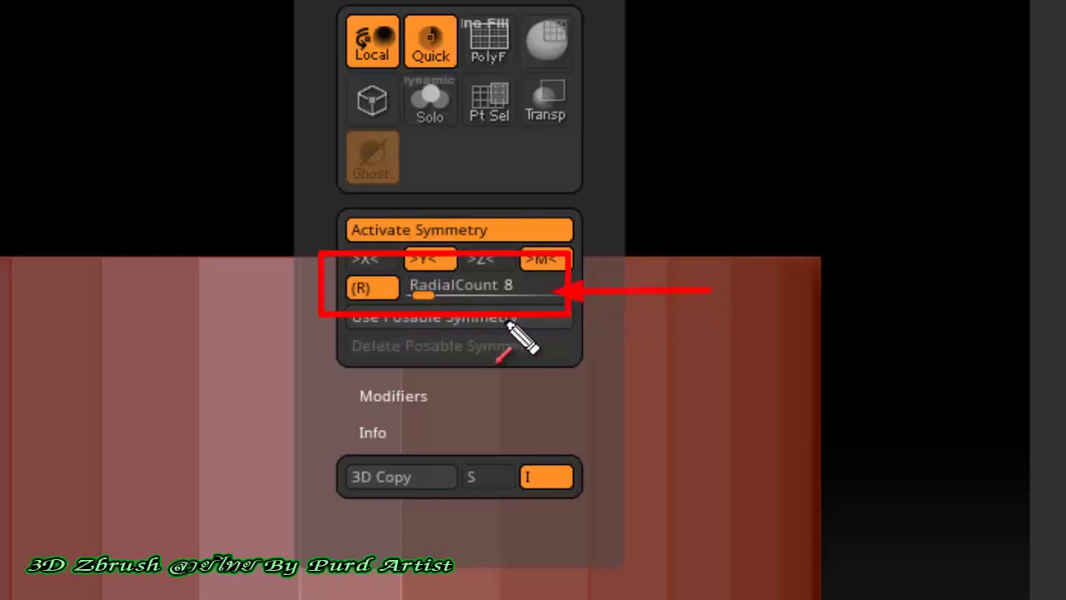
pyautogui.press('Escape')
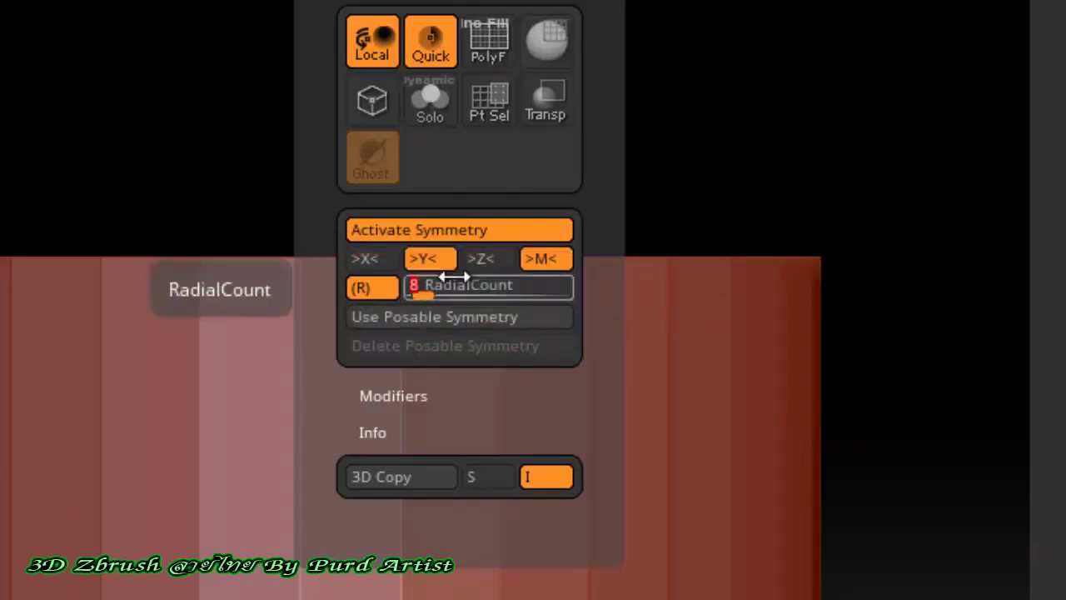
pyautogui.write('16')
pyautogui.press('Return')
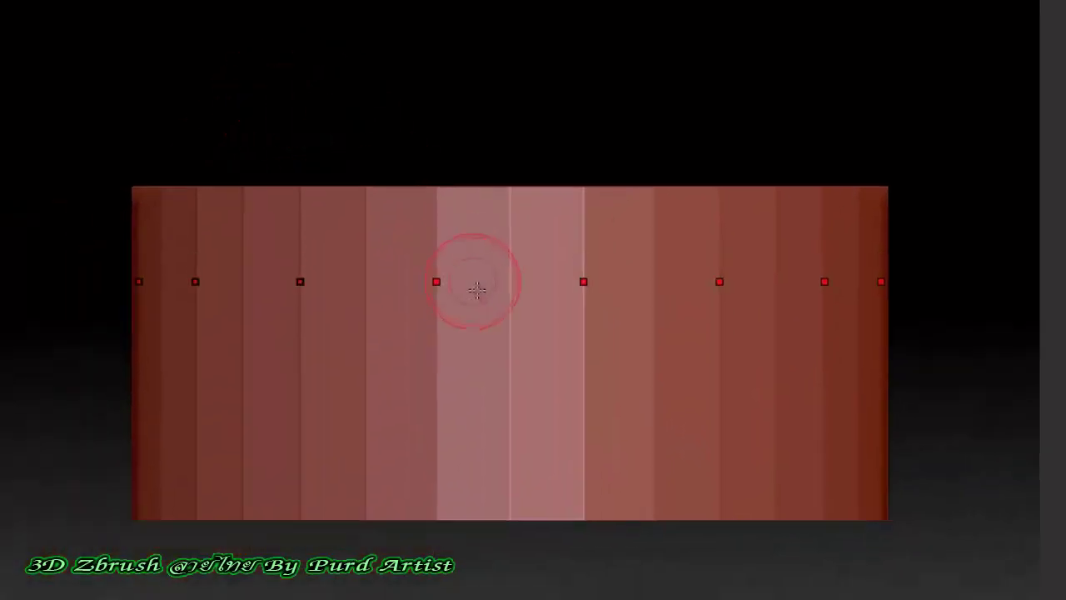
# Try inserting rings of 16 cylinders around the upper wall and check how they sit against each other
pyautogui.moveTo(515, 316); pyautogui.dragTo(506, 412)
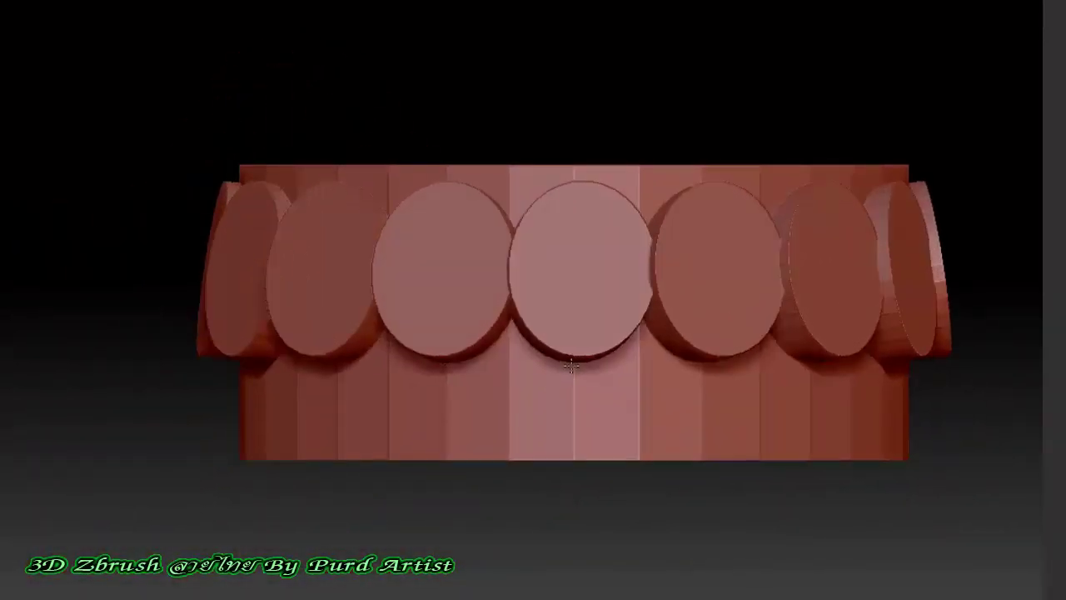
pyautogui.moveTo(571, 367)
pyautogui.mouseDown()
pyautogui.moveTo(573, 350)
pyautogui.moveTo(572, 362)
pyautogui.mouseUp()
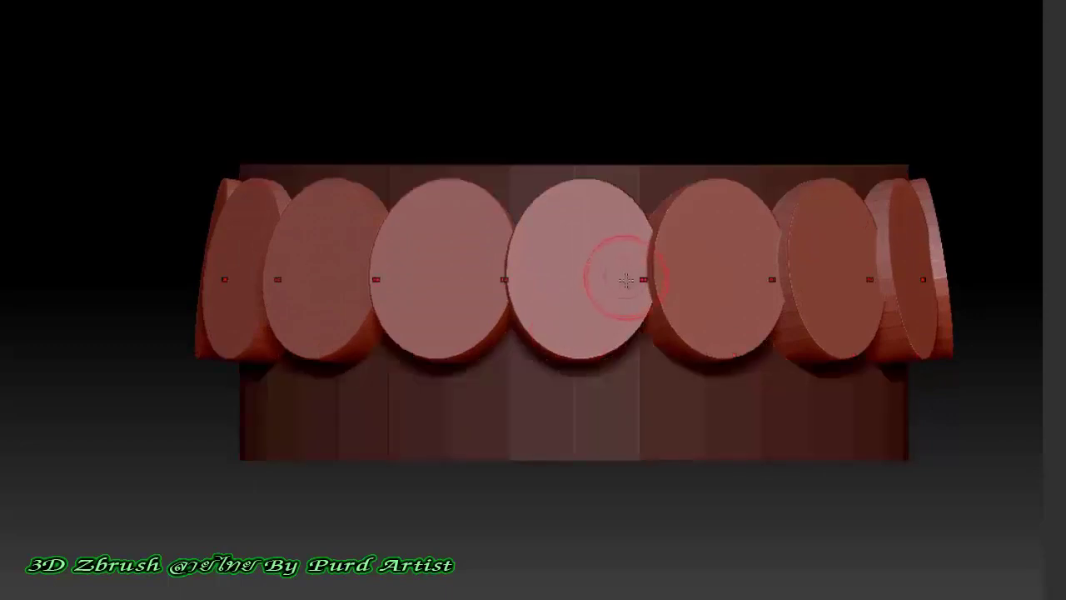
pyautogui.hotkey('ctrl', 'z')
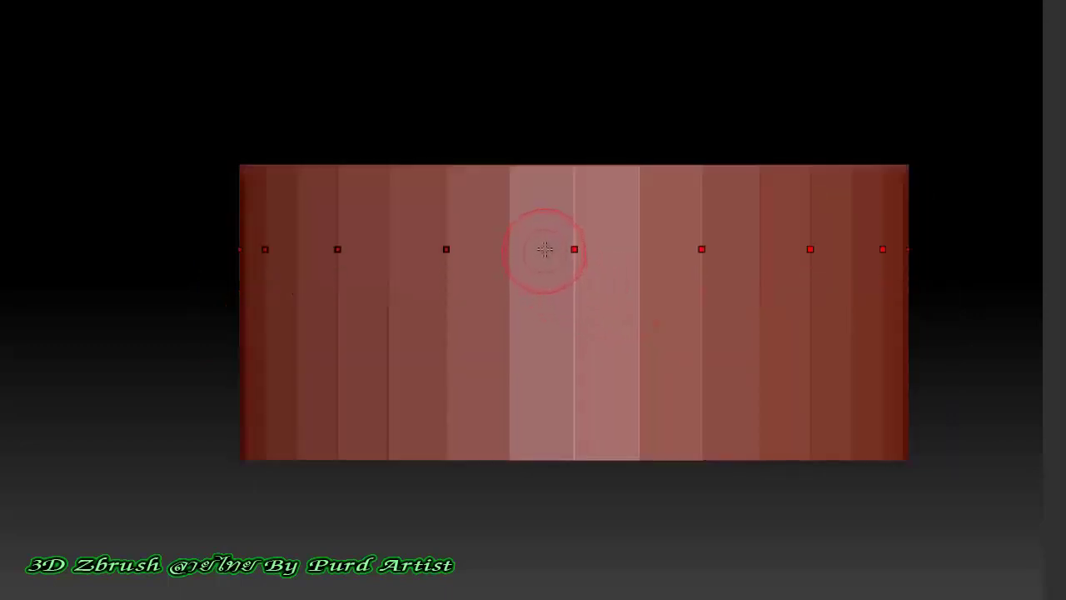
pyautogui.moveTo(574, 248); pyautogui.dragTo(569, 342)
pyautogui.moveTo(526, 109); pyautogui.dragTo(560, 86)
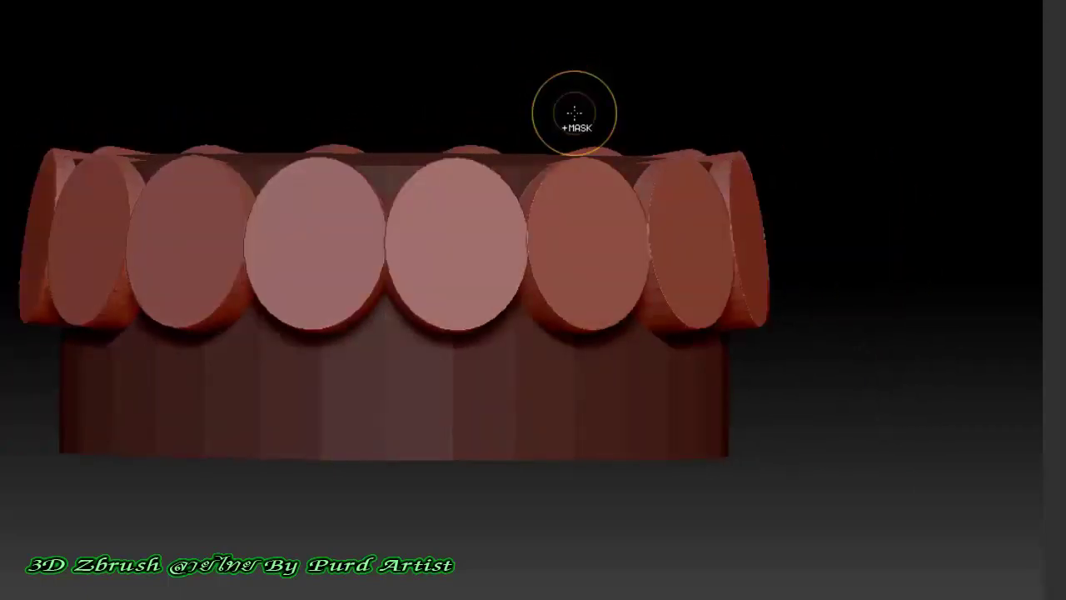
pyautogui.hotkey('ctrl', 'z')
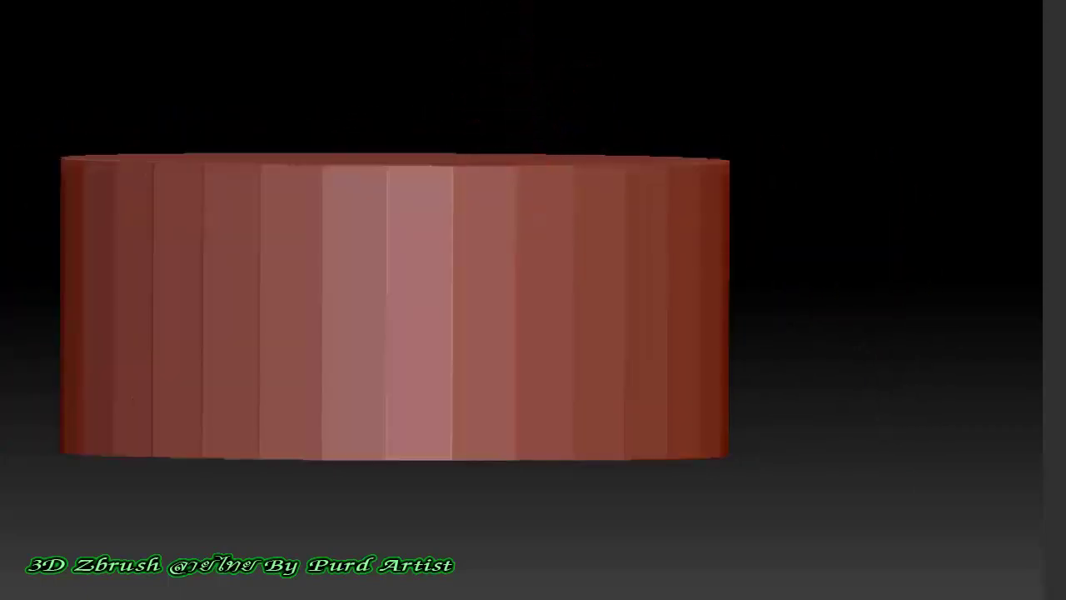
# Set the radial symmetry count to 10 and try inserting a ring of cylinders around the upper wall
pyautogui.click(593, 2)
pyautogui.click(621, 165)
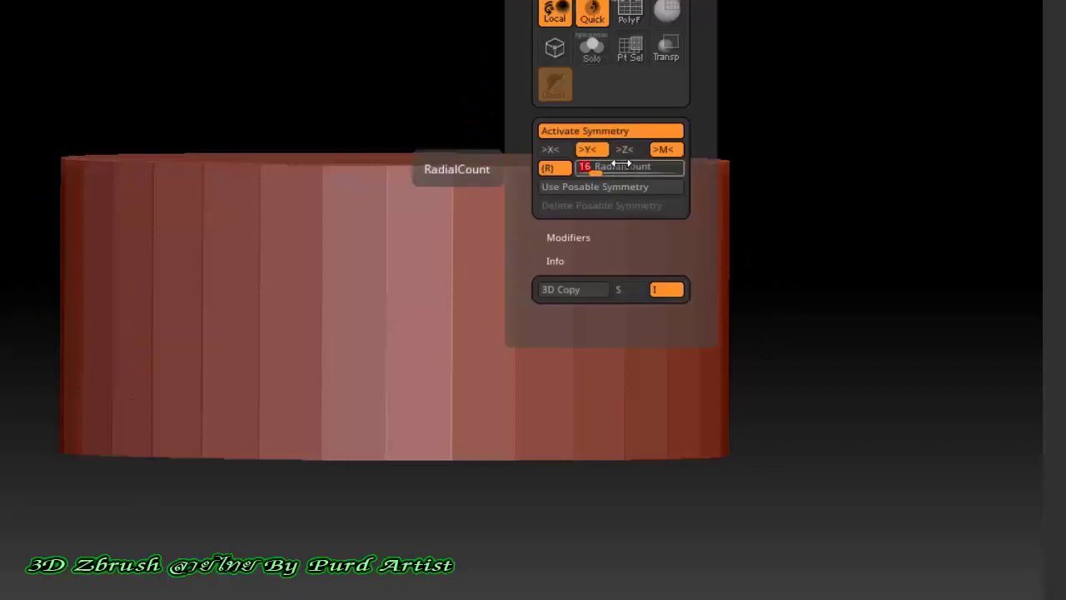
pyautogui.write('10')
pyautogui.press('Return')
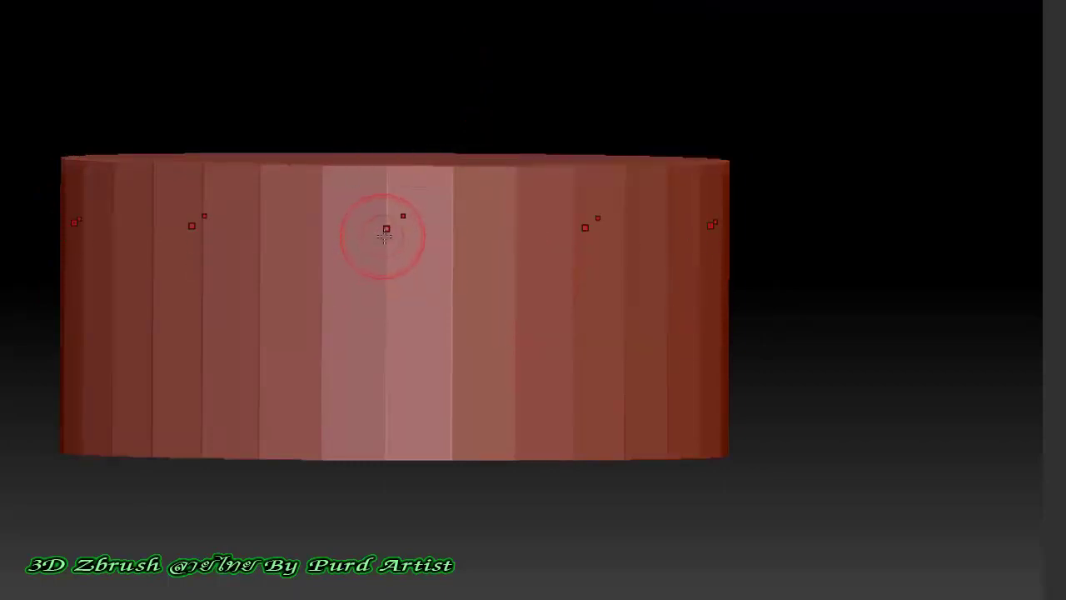
pyautogui.moveTo(386, 241); pyautogui.dragTo(392, 297)
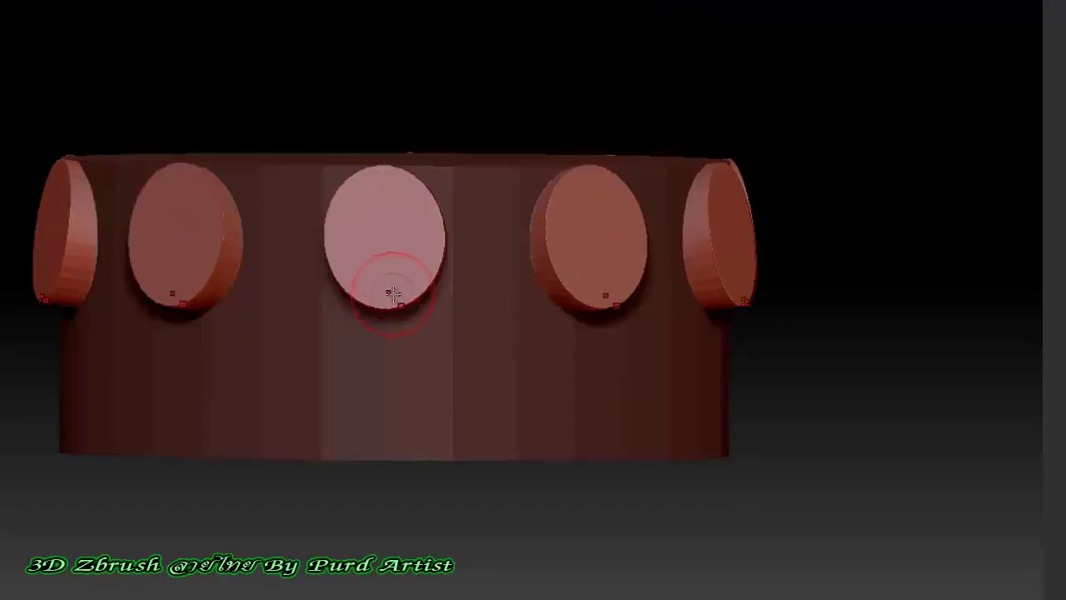
pyautogui.hotkey('ctrl', 'z')
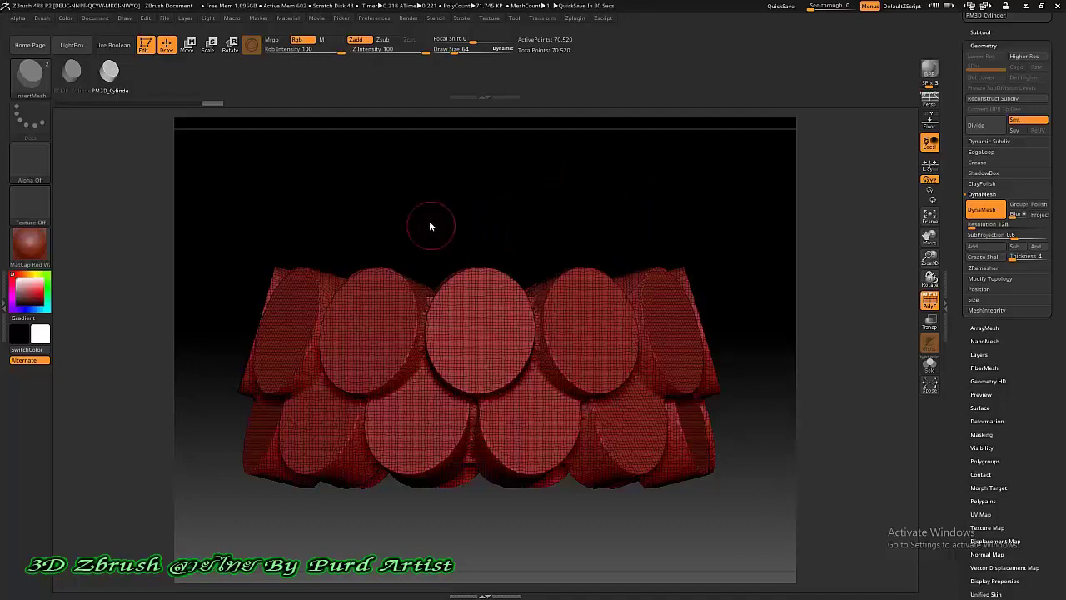
# Run ZRemesher on the DynaMesh model with two rows of inserted cylinders
pyautogui.moveTo(430, 222); pyautogui.dragTo(466, 195)
pyautogui.click(975, 267)
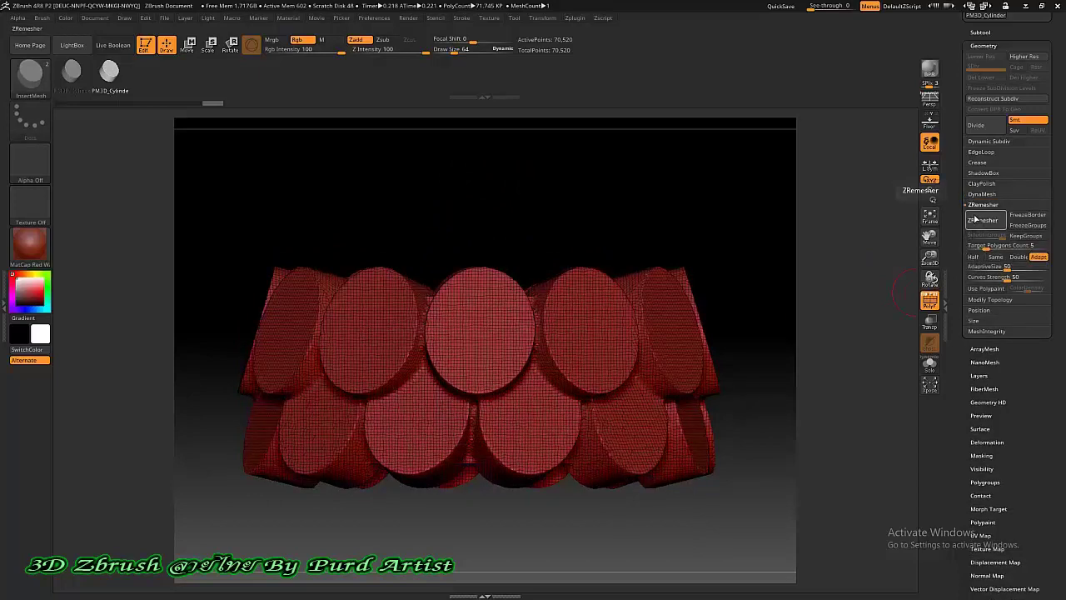
pyautogui.click(979, 220)
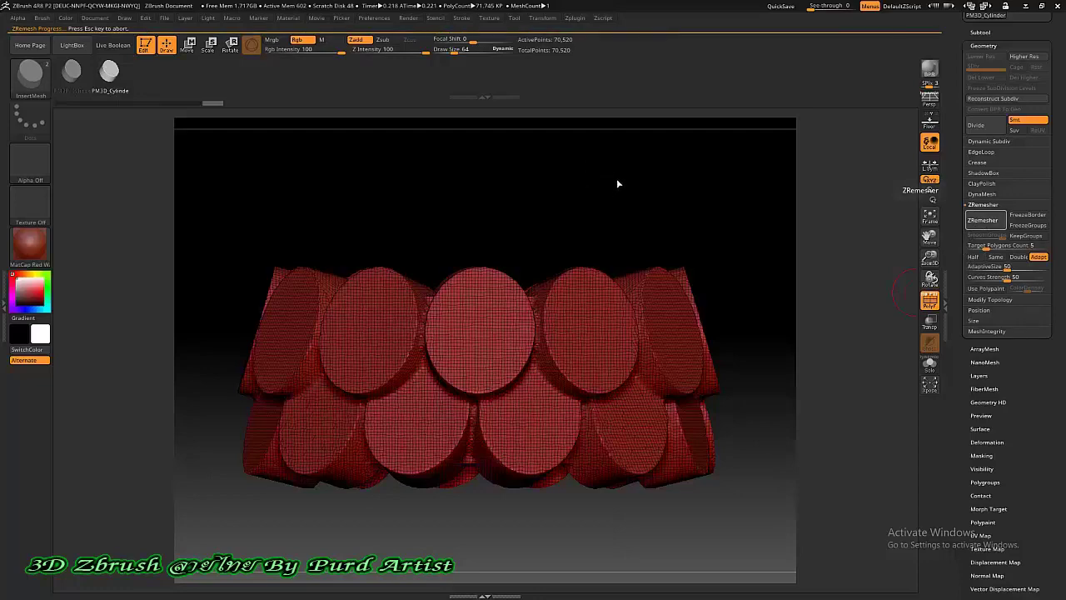
# Run ZRemesher again on the model with two staggered rows of cylinders
pyautogui.moveTo(583, 198); pyautogui.dragTo(547, 214)
pyautogui.hotkey('ctrl', 'd')
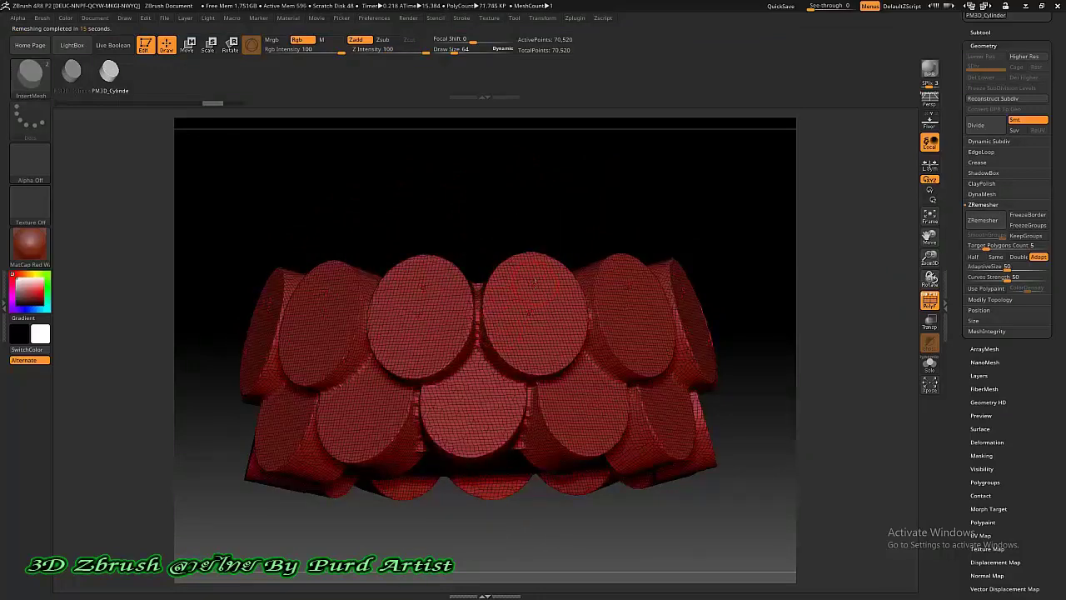
pyautogui.click(986, 223)
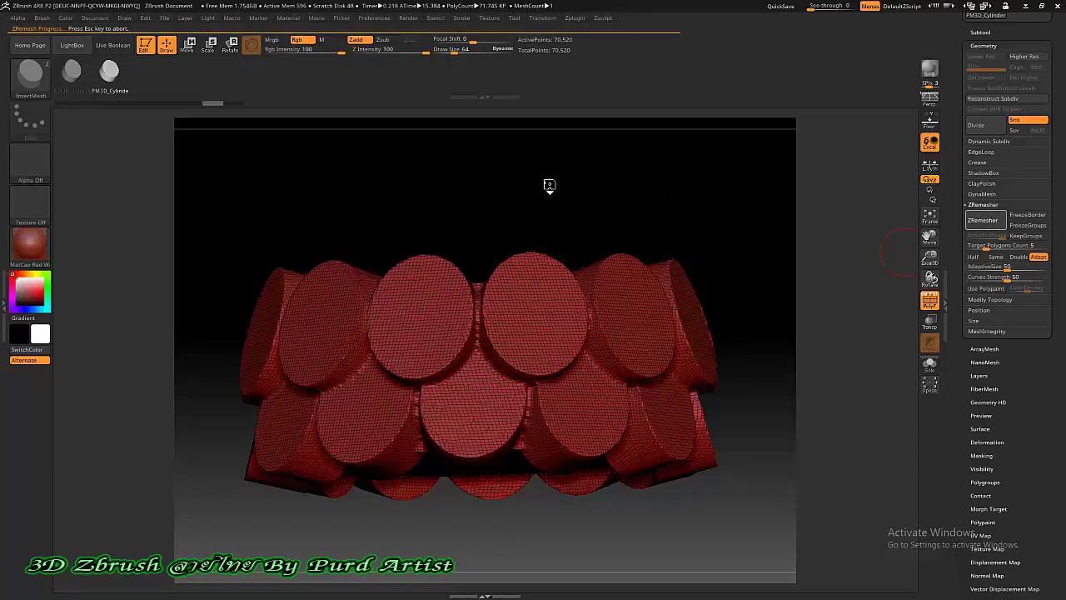
pyautogui.moveTo(550, 178); pyautogui.dragTo(588, 74)
pyautogui.moveTo(522, 183); pyautogui.dragTo(596, 70)
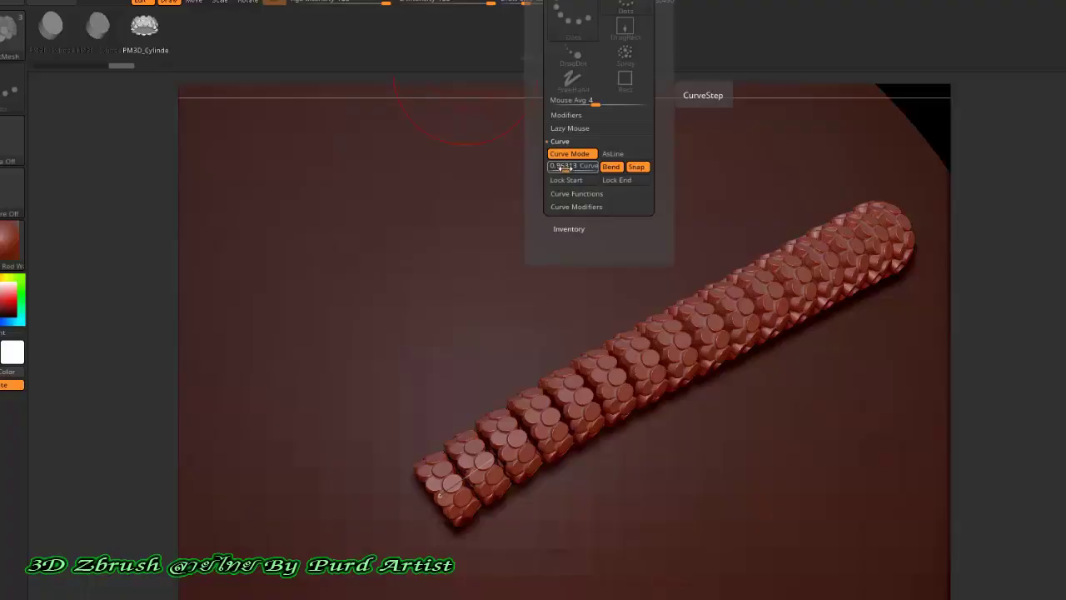
# Adjust the curve step of the scale-ring InsertMesh brush and draw a continuous arced tube of scales across the sphere
pyautogui.moveTo(566, 168); pyautogui.dragTo(564, 168)
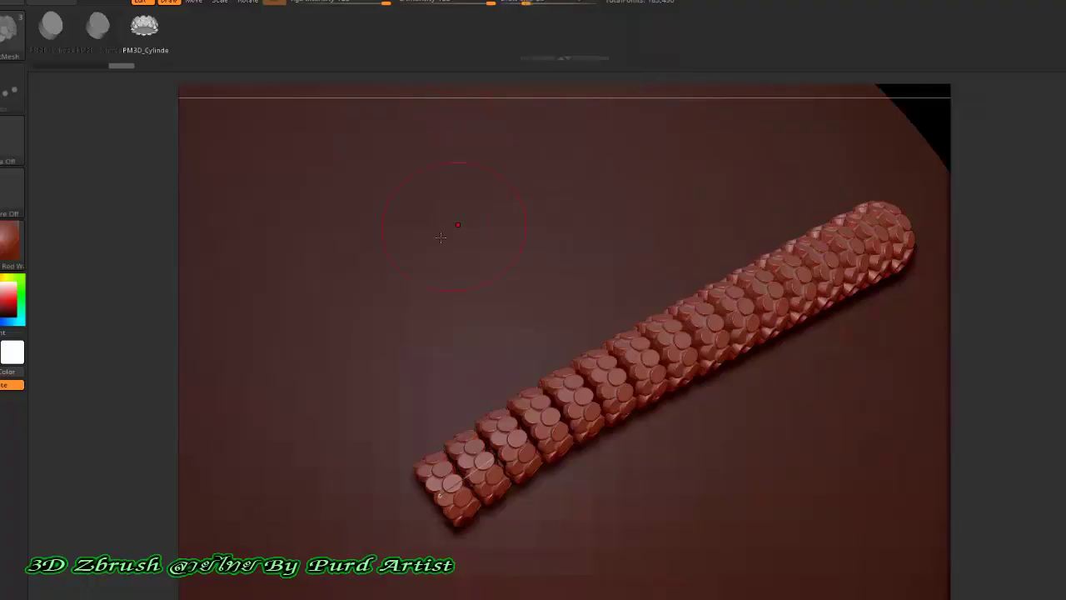
pyautogui.click(288, 432)
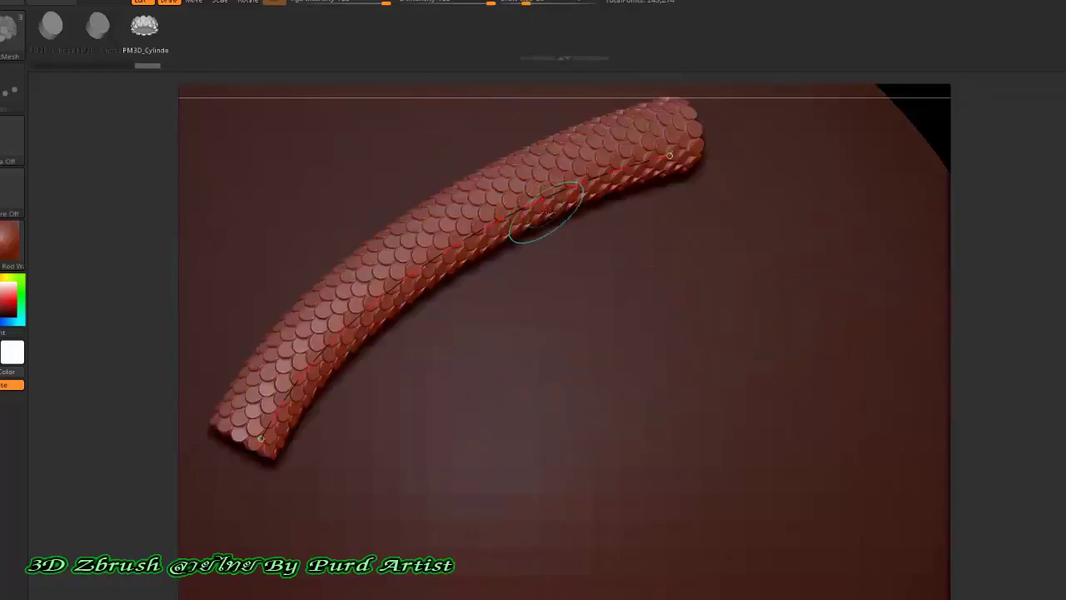
pyautogui.keyDown('ctrl'); pyautogui.moveTo(602, 344); pyautogui.dragTo(583, 305, button='right'); pyautogui.keyUp('ctrl')
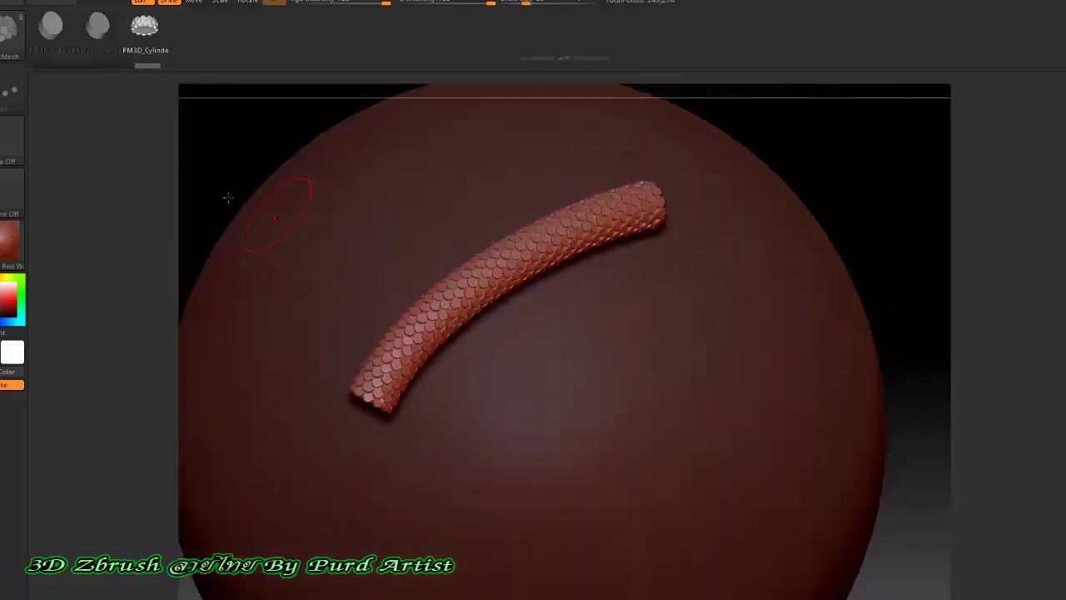
pyautogui.moveTo(202, 145)
pyautogui.mouseDown()
pyautogui.moveTo(251, 159)
pyautogui.moveTo(215, 155)
pyautogui.mouseUp()
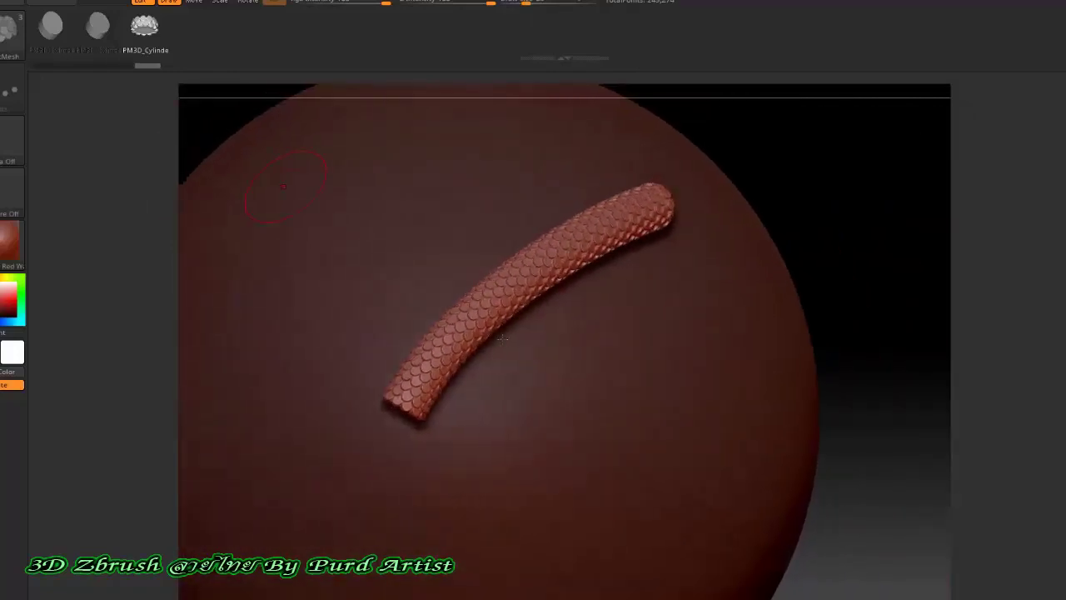
pyautogui.keyDown('ctrl'); pyautogui.moveTo(570, 294); pyautogui.dragTo(556, 357, button='right'); pyautogui.keyUp('ctrl')
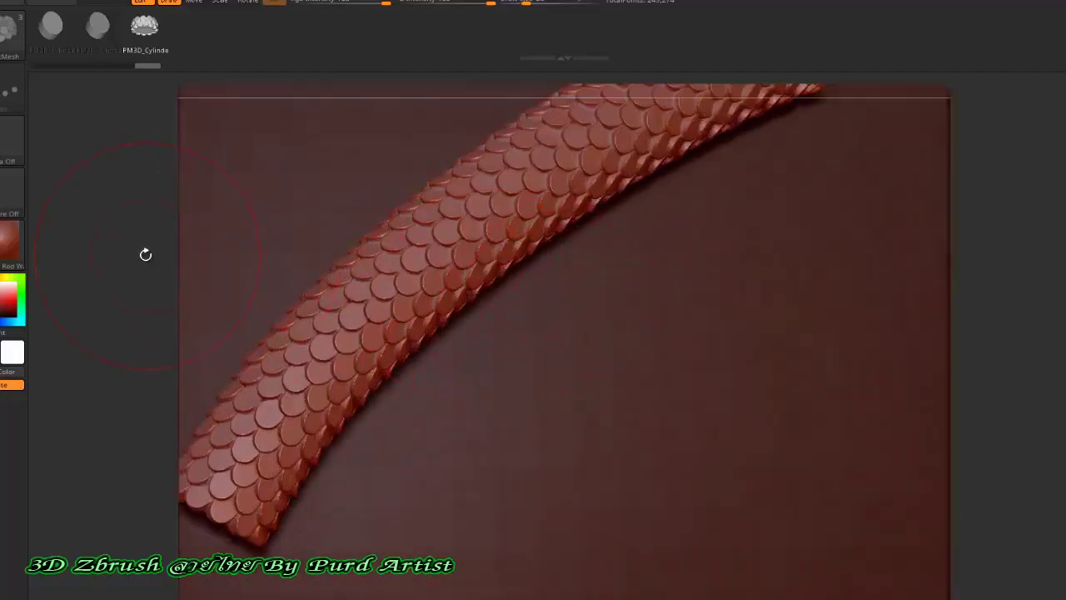
pyautogui.moveTo(146, 254); pyautogui.dragTo(106, 256)
pyautogui.keyDown('ctrl'); pyautogui.moveTo(426, 351); pyautogui.dragTo(433, 313, button='right'); pyautogui.keyUp('ctrl')
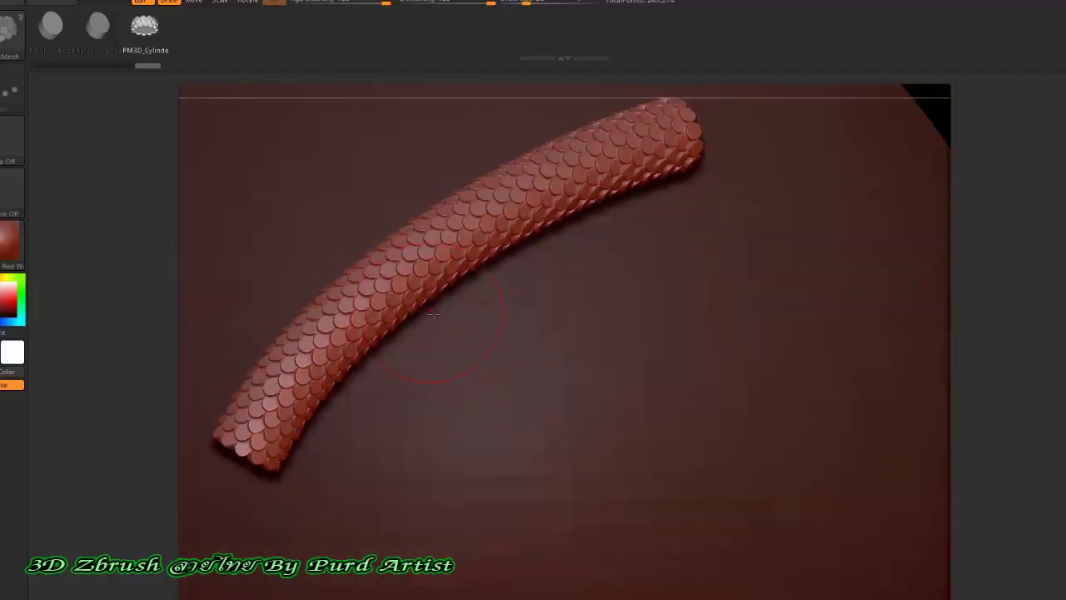
# Draw a long S-shaped curve around the sphere's front and generate the scaled tube along it
pyautogui.moveTo(543, 285); pyautogui.dragTo(617, 336)
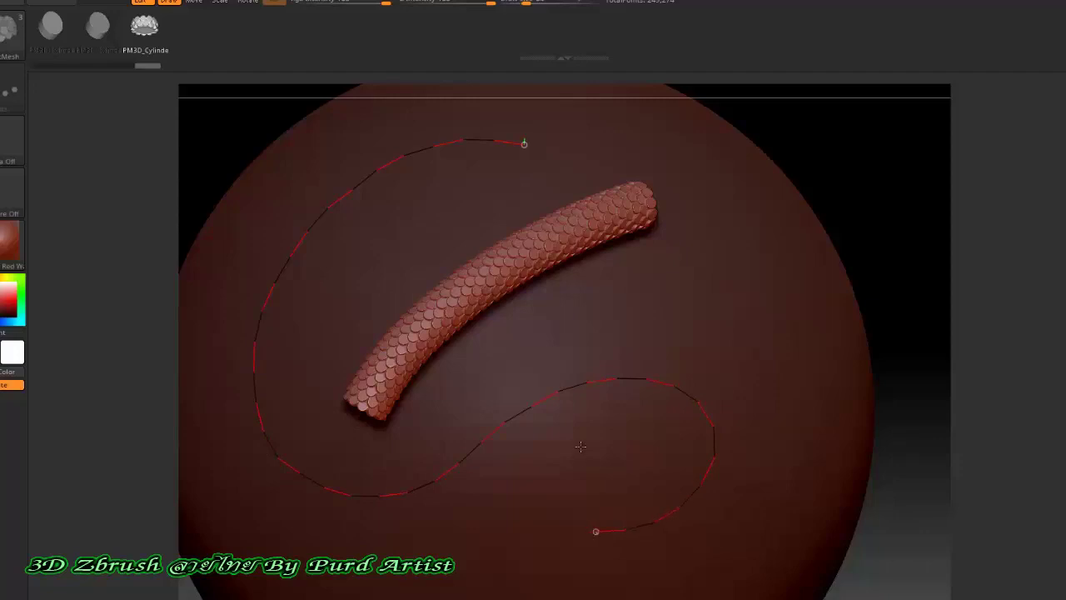
pyautogui.click(620, 412)
pyautogui.scroll(-2, 415, 333)
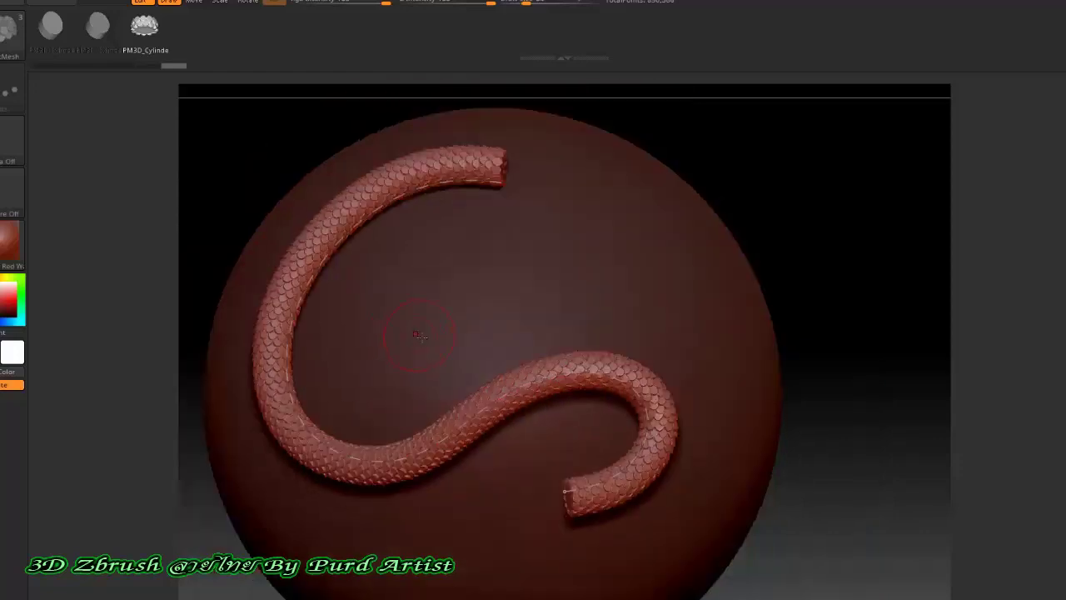
pyautogui.scroll(3, 400, 359)
pyautogui.scroll(-1, 529, 370)
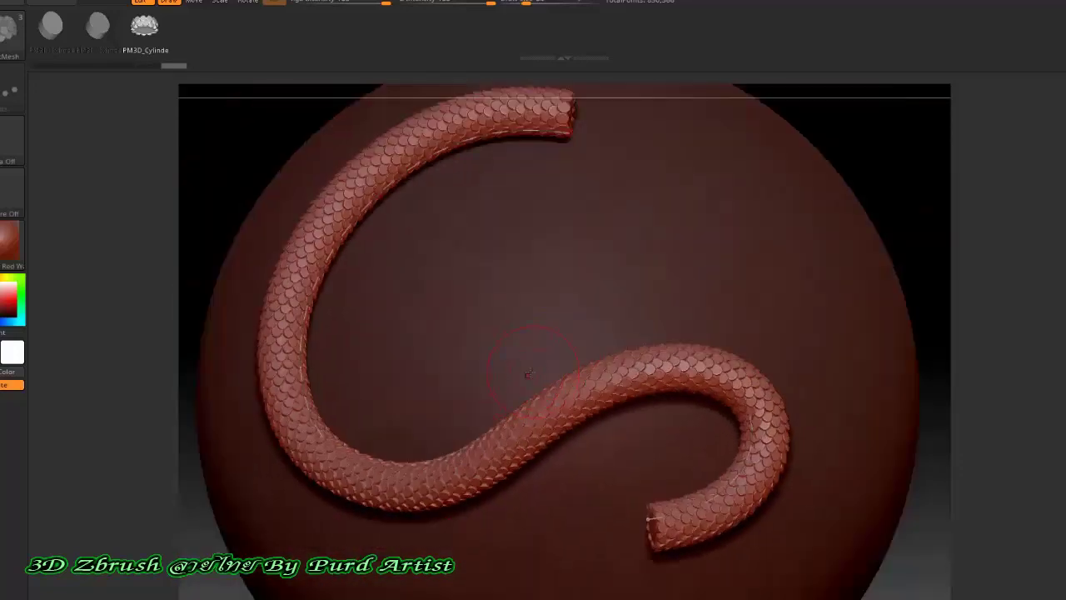
# Examine how the scales overlap along the S-shaped tube, up close and from different angles
pyautogui.moveTo(115, 270); pyautogui.dragTo(139, 281)
pyautogui.moveTo(139, 280); pyautogui.dragTo(110, 285, button='right')
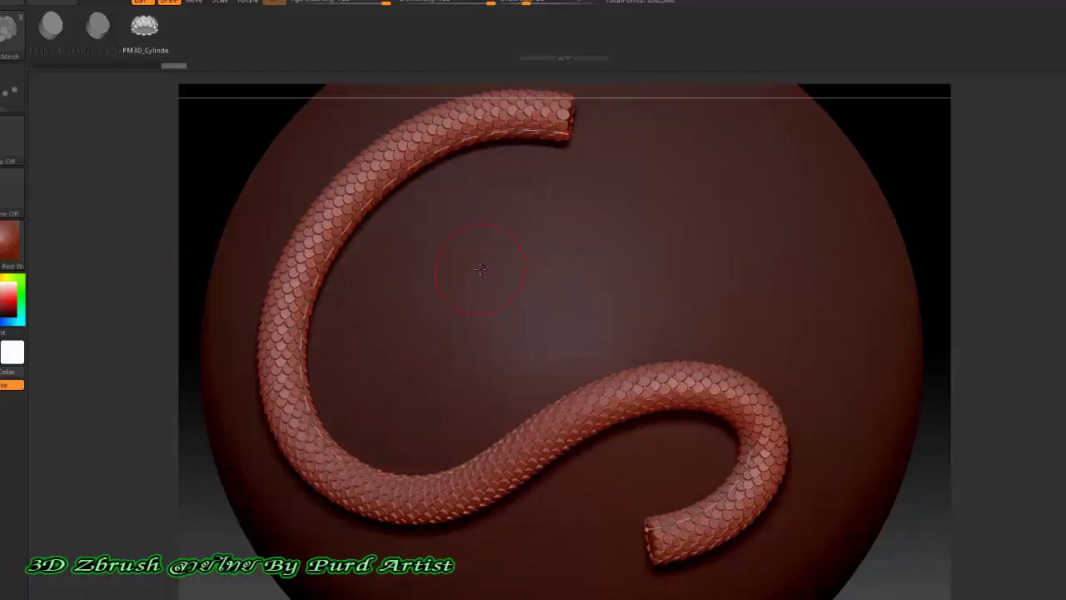
pyautogui.scroll(5, 321, 243)
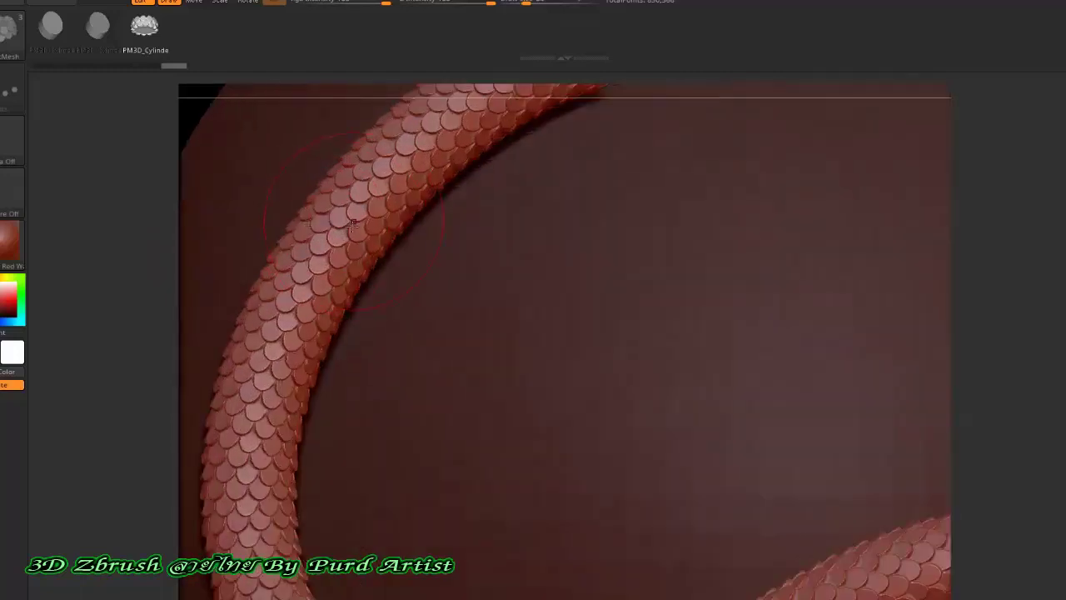
pyautogui.keyDown('alt'); pyautogui.moveTo(329, 248); pyautogui.dragTo(317, 286, button='right'); pyautogui.keyUp('alt')
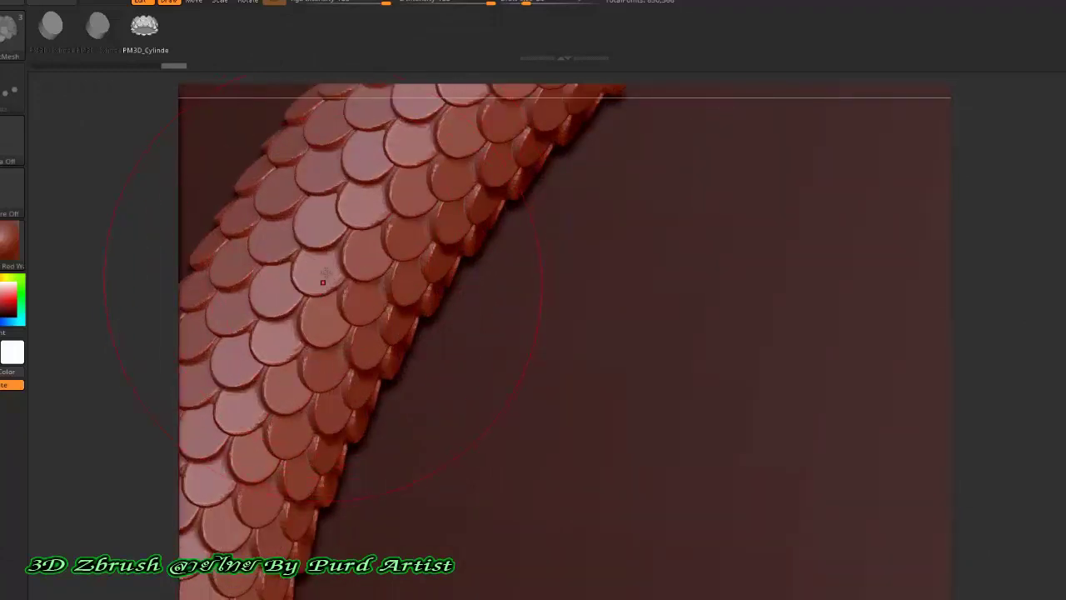
pyautogui.keyDown('ctrl'); pyautogui.moveTo(334, 343); pyautogui.dragTo(361, 254, button='right'); pyautogui.keyUp('ctrl')
pyautogui.keyDown('ctrl'); pyautogui.moveTo(307, 361); pyautogui.dragTo(381, 290, button='right'); pyautogui.keyUp('ctrl')
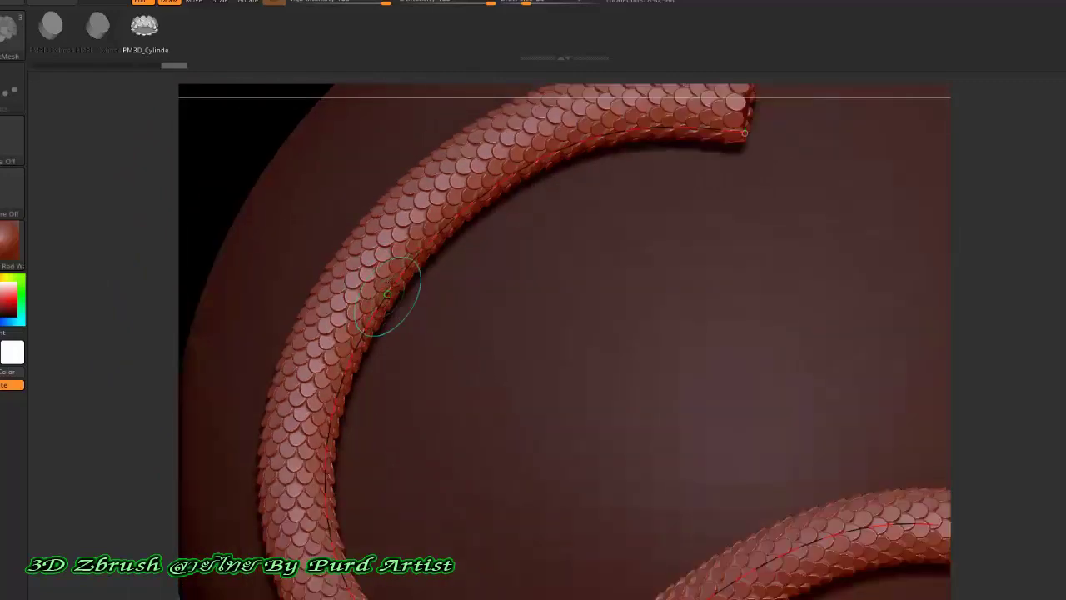
pyautogui.keyDown('ctrl'); pyautogui.moveTo(417, 237); pyautogui.dragTo(339, 252, button='right'); pyautogui.keyUp('ctrl')
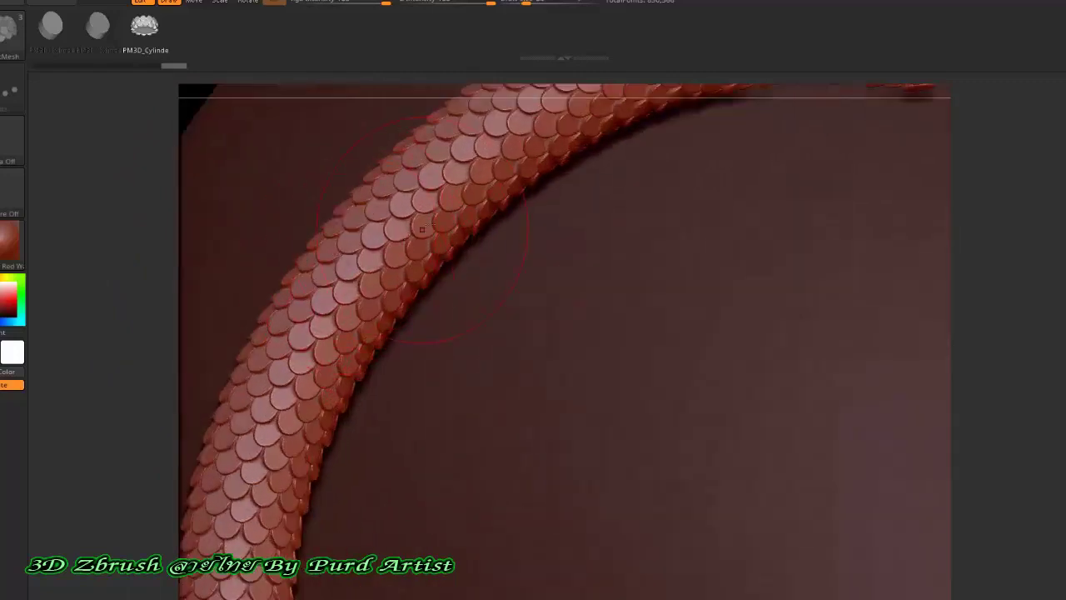
pyautogui.moveTo(491, 179); pyautogui.dragTo(496, 159, button='right')
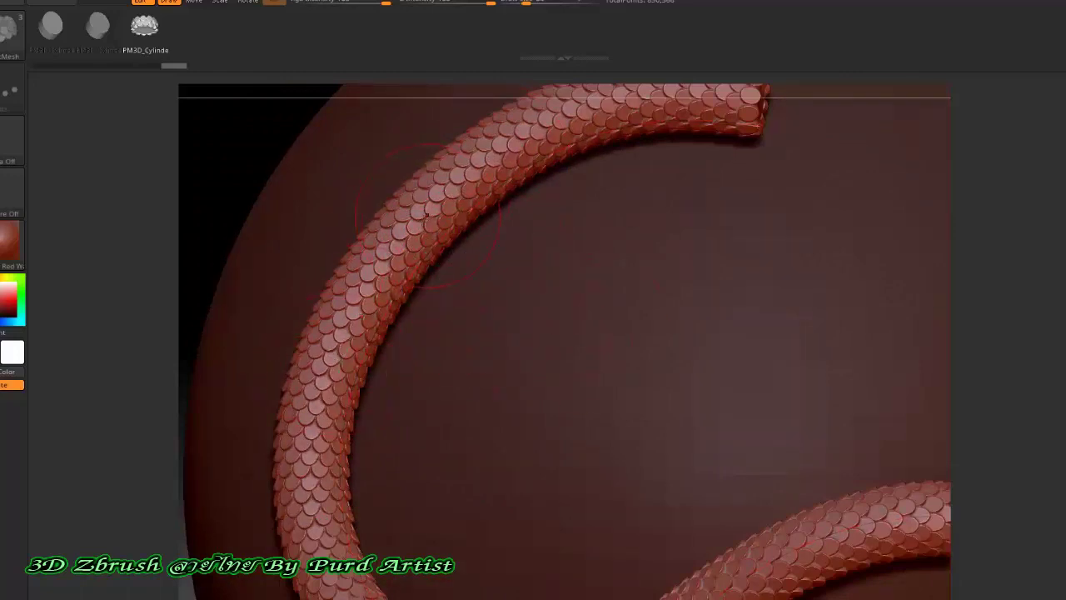
pyautogui.keyDown('ctrl'); pyautogui.moveTo(381, 239); pyautogui.dragTo(446, 214, button='right'); pyautogui.keyUp('ctrl')
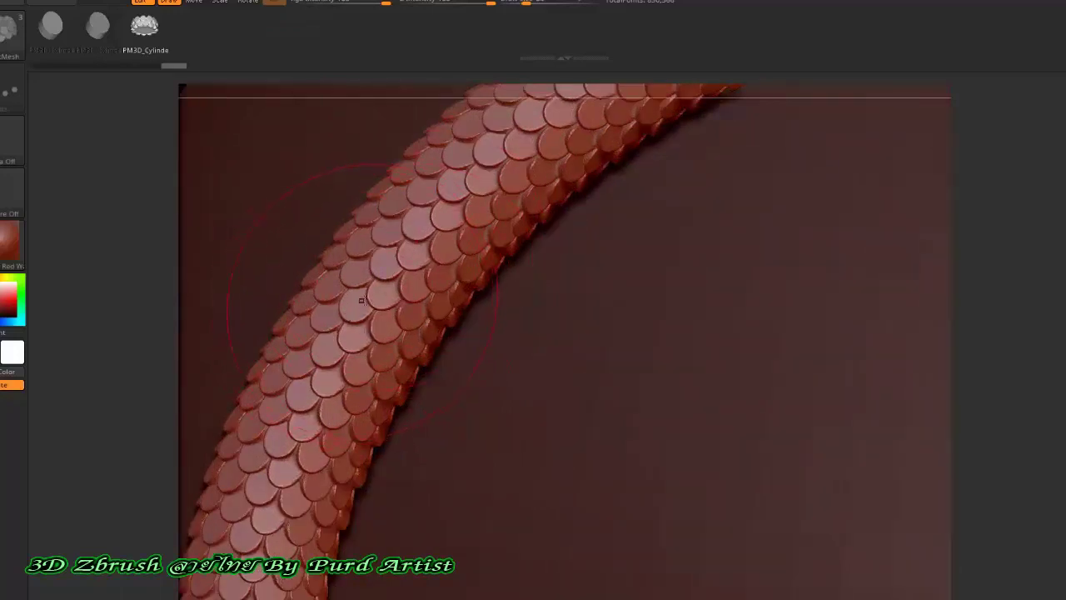
pyautogui.moveTo(368, 301); pyautogui.dragTo(339, 287, button='right')
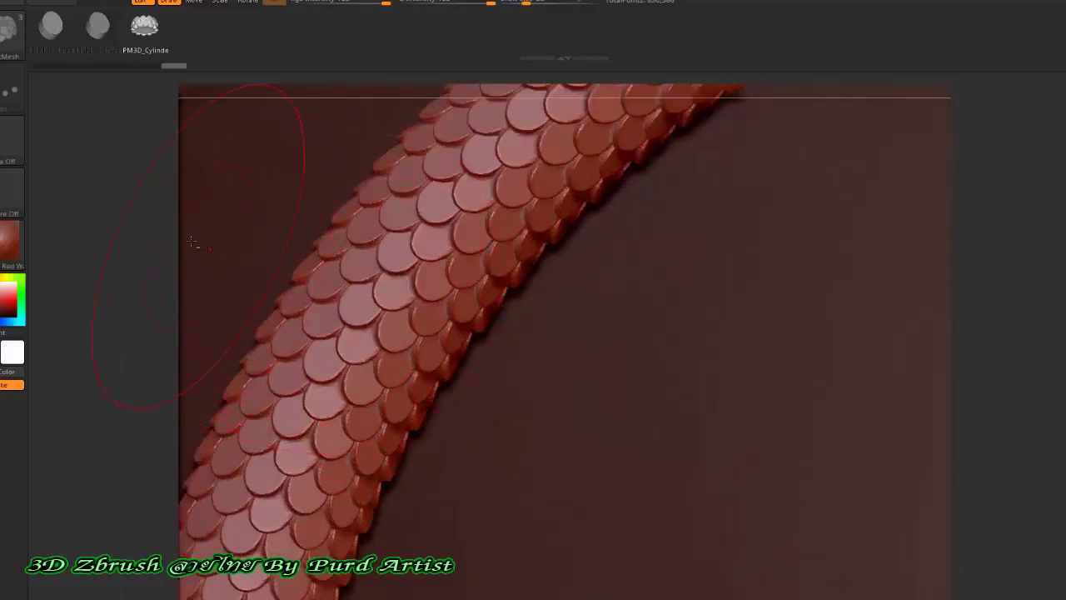
pyautogui.keyDown('alt'); pyautogui.moveTo(171, 257); pyautogui.dragTo(225, 275); pyautogui.keyUp('alt')
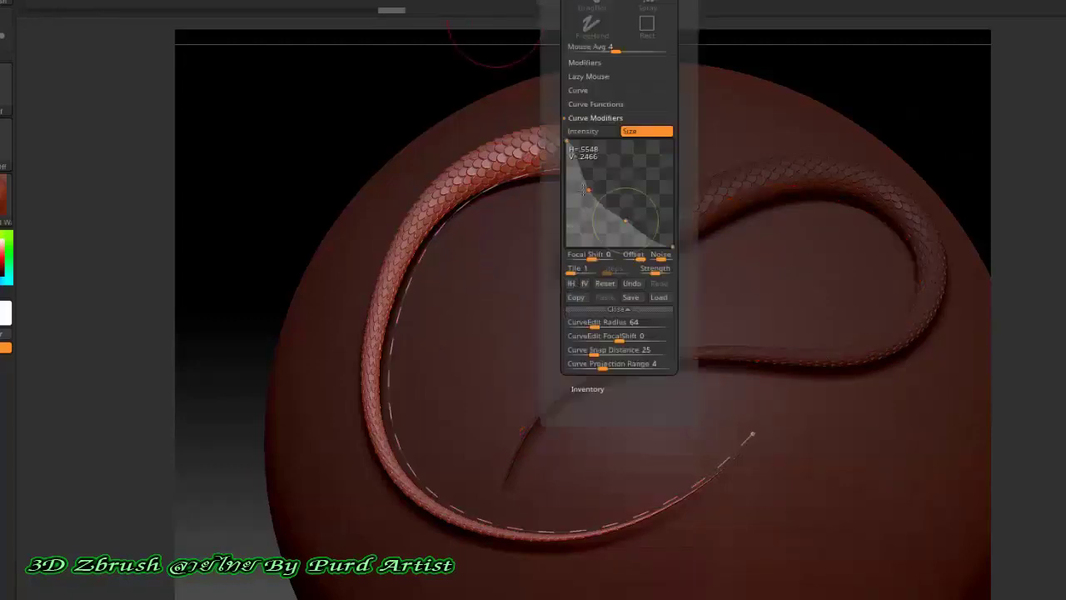
# Reshape the middle of the Size curve in the curve modifiers and apply the new taper to the scaled tube
pyautogui.moveTo(605, 183); pyautogui.dragTo(643, 196)
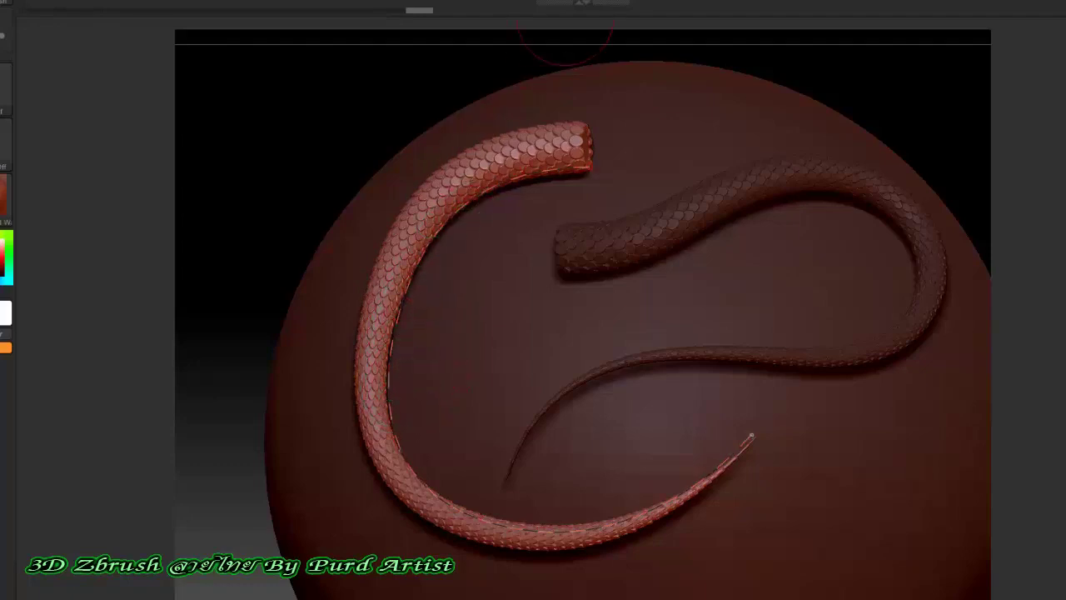
pyautogui.moveTo(568, 3)
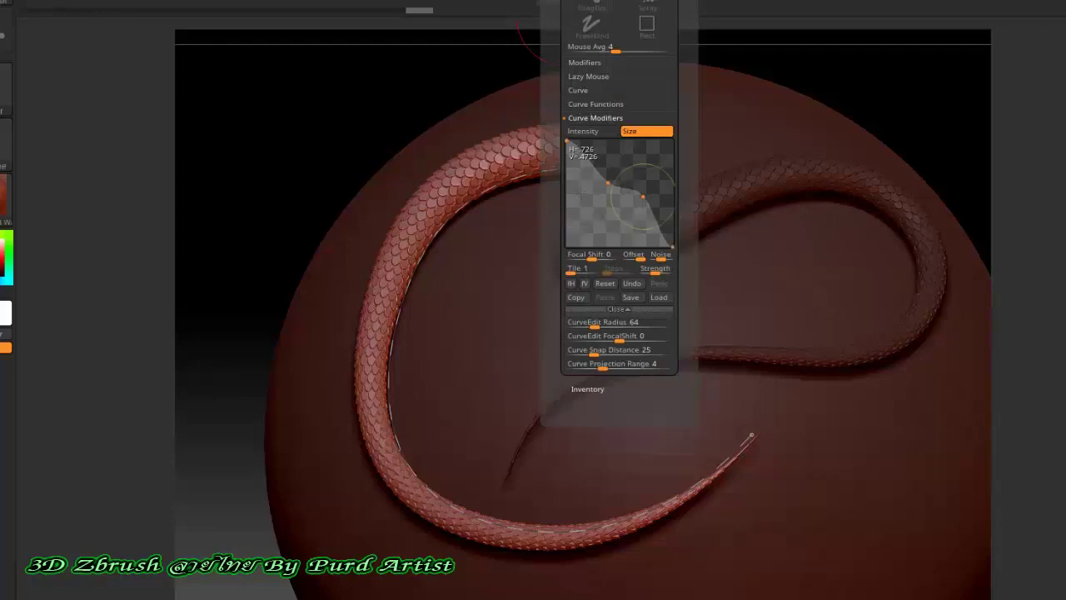
pyautogui.moveTo(607, 182); pyautogui.dragTo(627, 205)
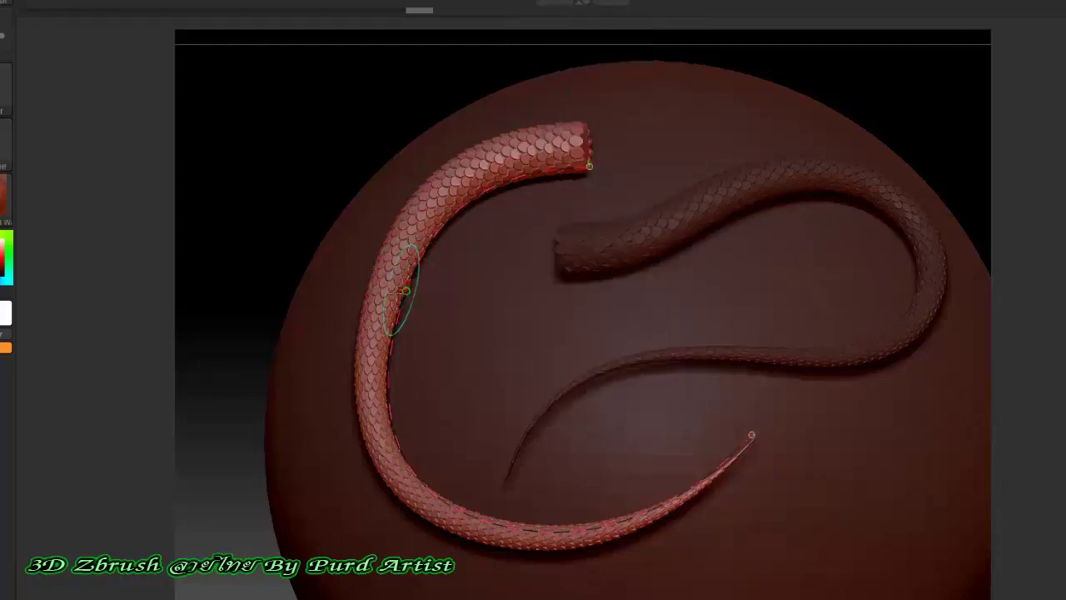
pyautogui.click(398, 296)
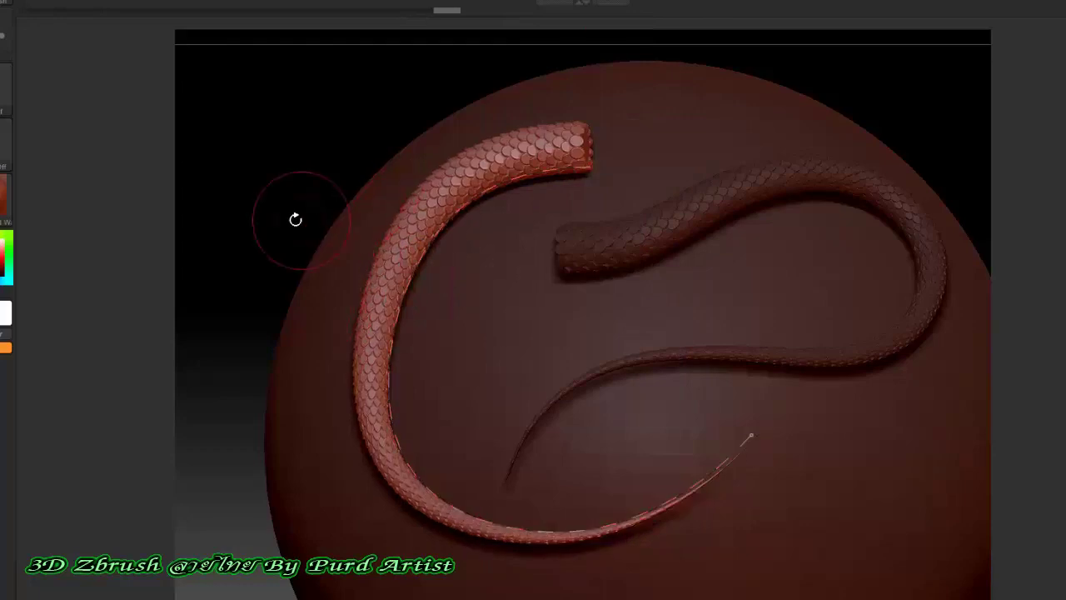
# Try rerouting the tapered tube by drawing a winding S-shaped curve and a short arc across the sphere's upper part
pyautogui.moveTo(286, 191); pyautogui.dragTo(309, 220)
pyautogui.scroll(-2, 432, 197)
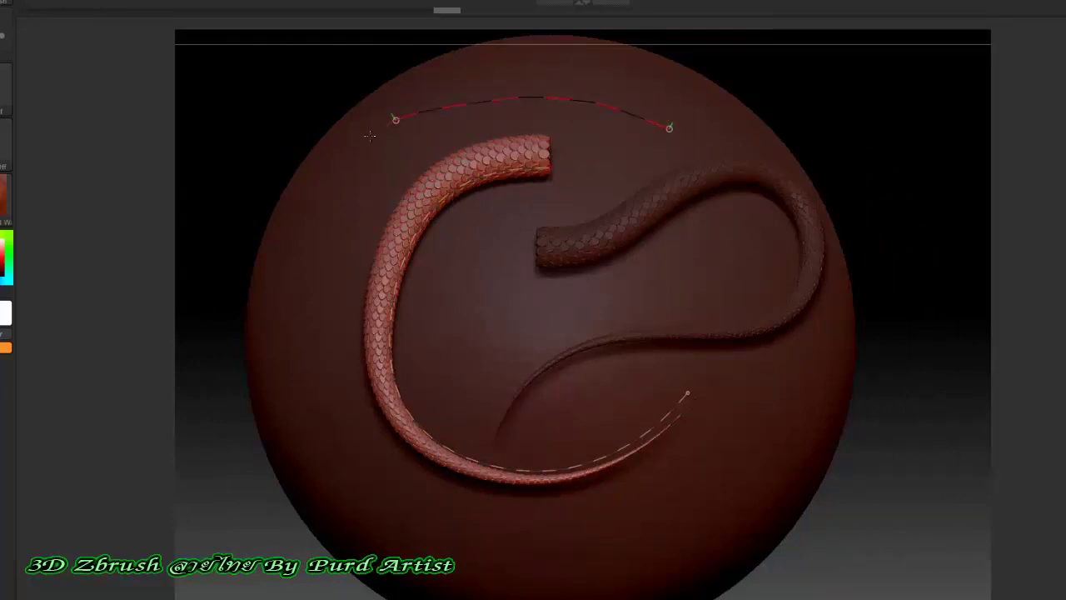
pyautogui.moveTo(370, 135)
pyautogui.mouseDown()
pyautogui.moveTo(309, 250)
pyautogui.moveTo(342, 377)
pyautogui.mouseUp()
pyautogui.moveTo(377, 489); pyautogui.dragTo(362, 524)
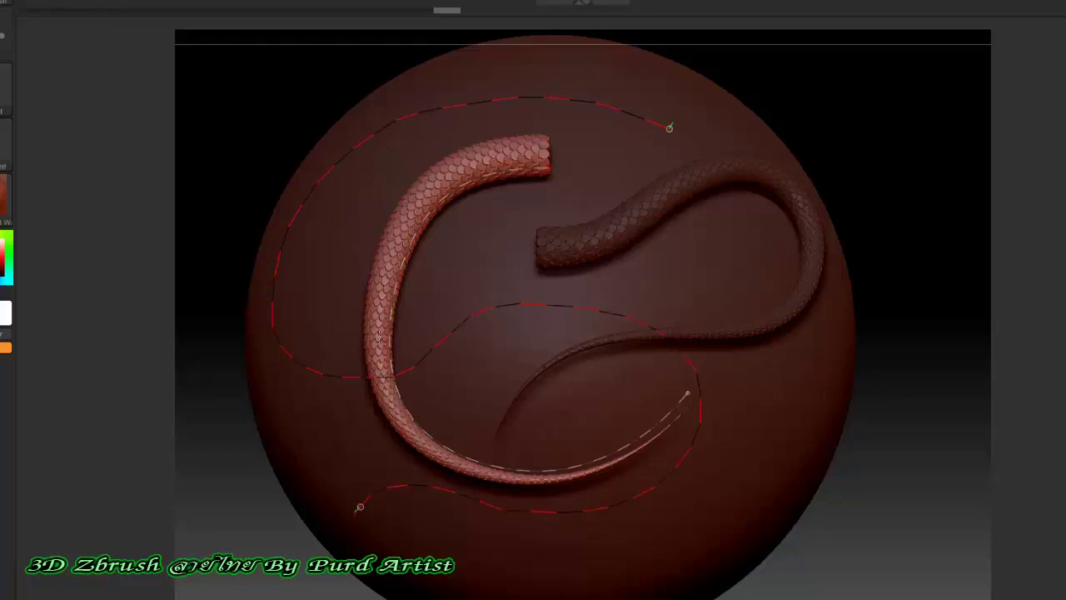
pyautogui.click(299, 273)
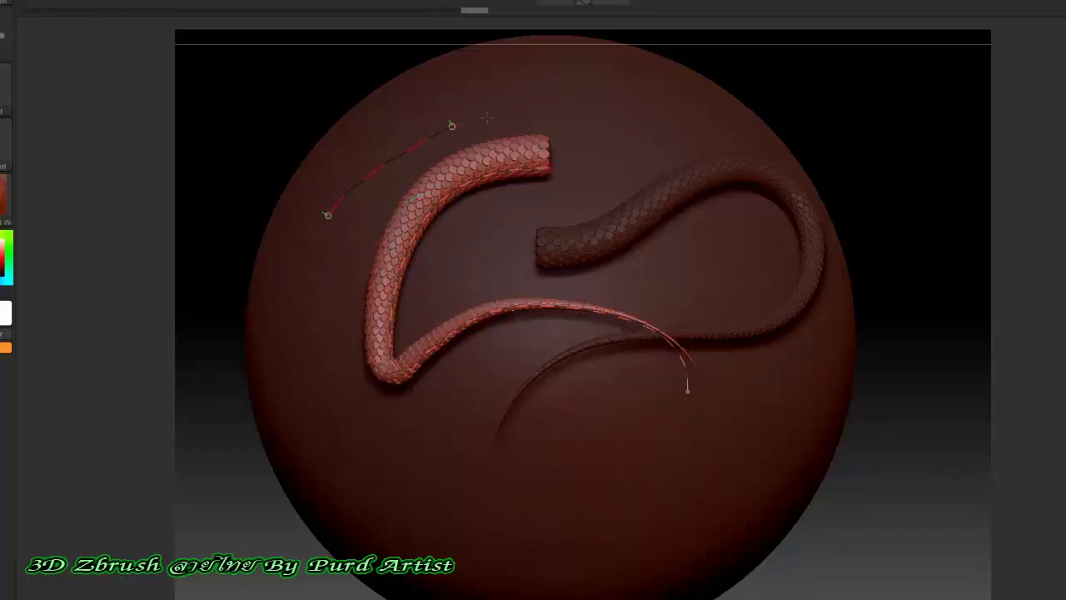
pyautogui.moveTo(488, 118); pyautogui.dragTo(657, 176)
pyautogui.click(396, 254)
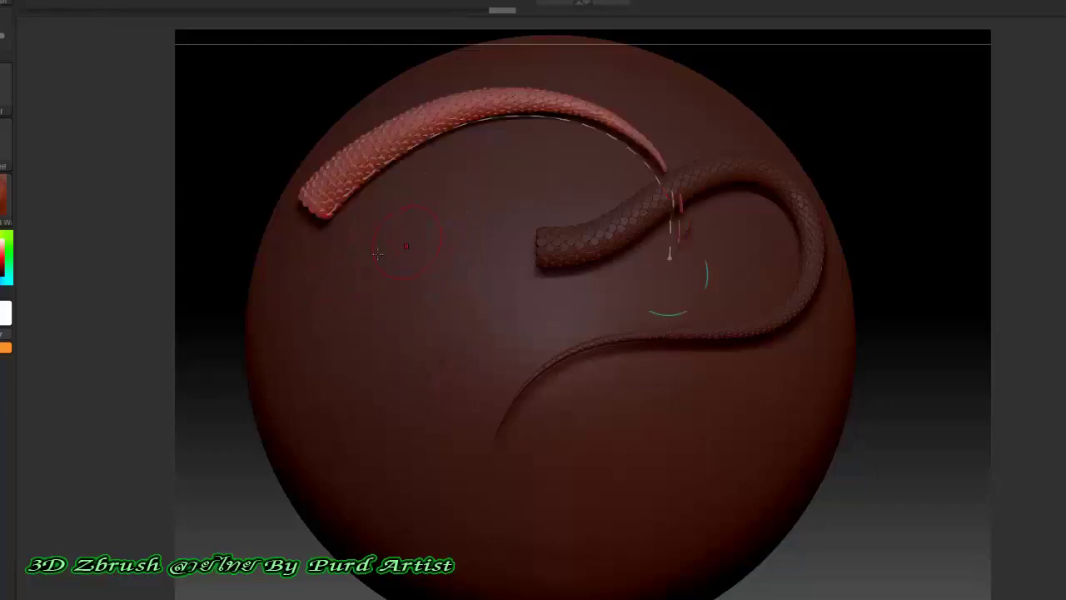
# Draw a tapered scaled tube in a wide C-shaped sweep with an upturned tail on the sphere's open side
pyautogui.moveTo(205, 195); pyautogui.dragTo(243, 170)
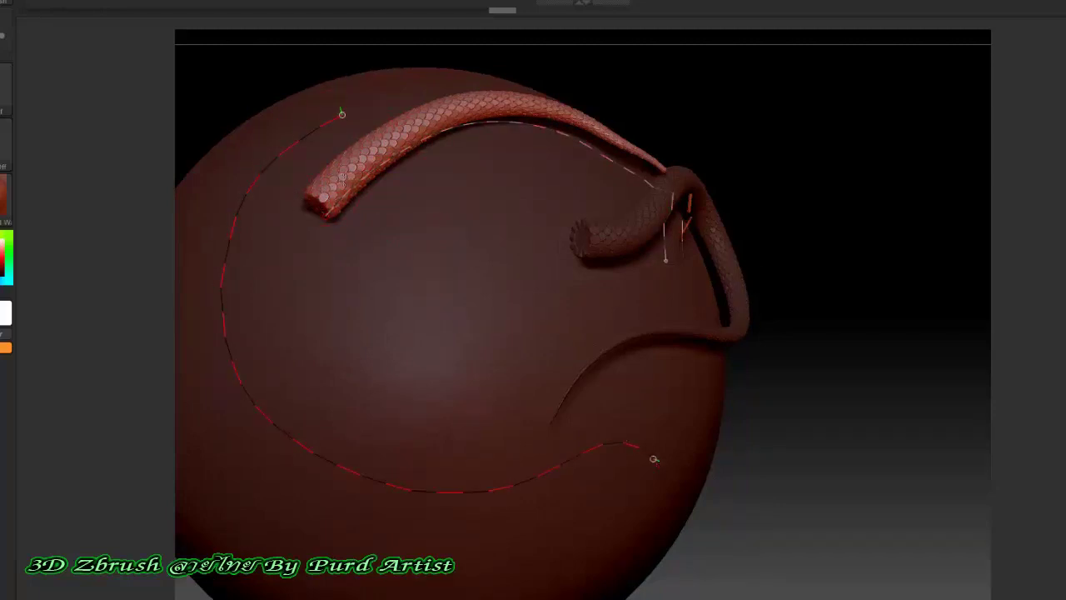
pyautogui.moveTo(653, 459); pyautogui.dragTo(653, 459)
pyautogui.moveTo(108, 237)
pyautogui.keyDown('alt'); pyautogui.mouseDown()
pyautogui.moveTo(323, 258)
pyautogui.moveTo(300, 250)
pyautogui.moveTo(352, 222)
pyautogui.moveTo(404, 261)
pyautogui.mouseUp(); pyautogui.keyUp('alt')
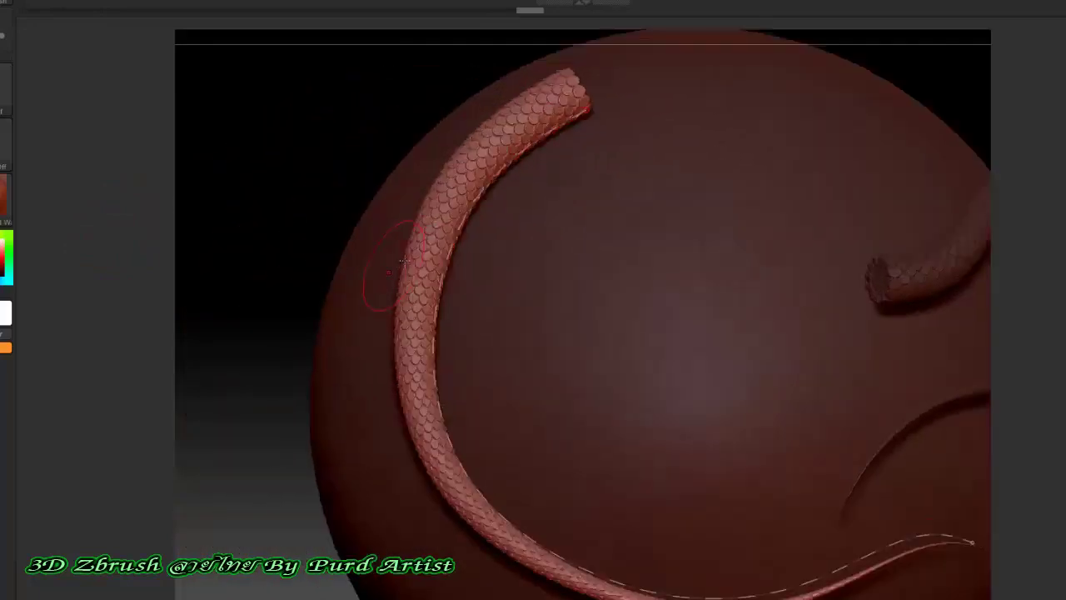
pyautogui.scroll(3, 403, 261)
pyautogui.scroll(-6, 414, 294)
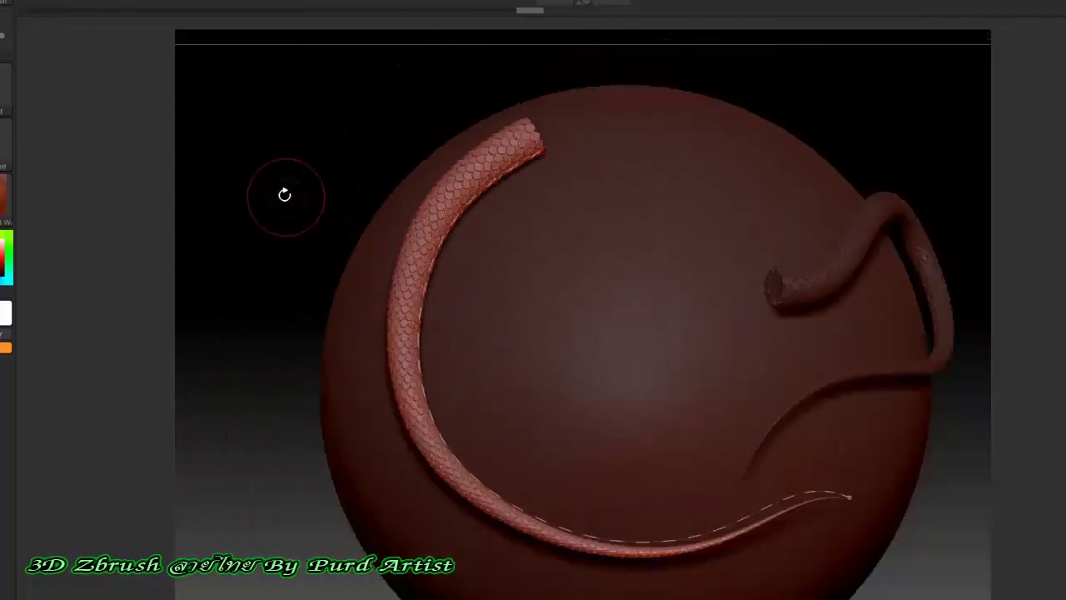
pyautogui.moveTo(285, 195); pyautogui.dragTo(262, 208)
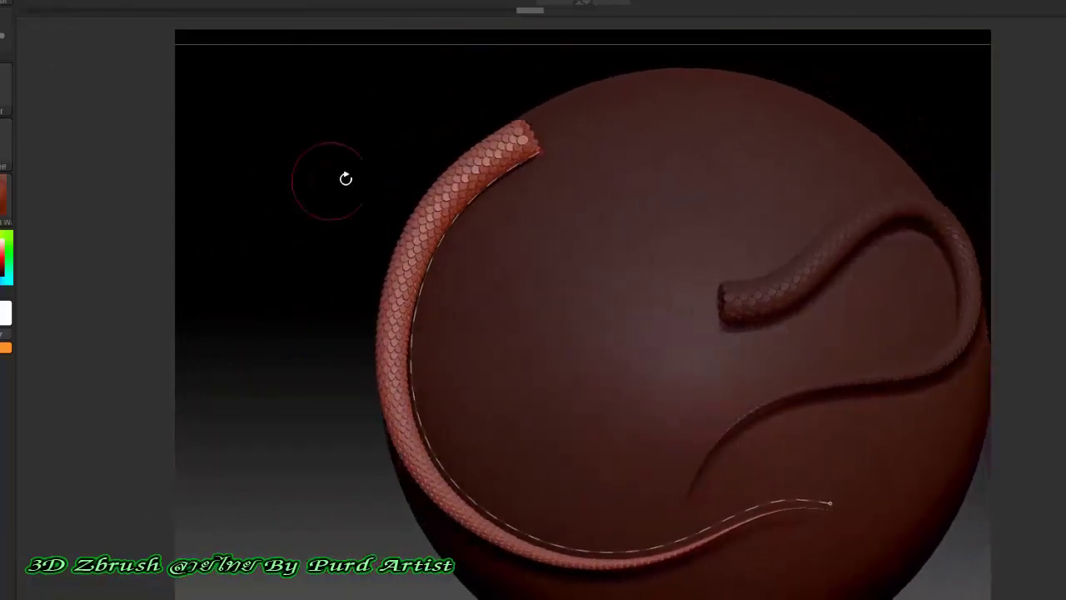
# Draw a long tapering snake body with several winding bends over an empty side of the sphere
pyautogui.moveTo(811, 152)
pyautogui.mouseDown()
pyautogui.moveTo(614, 191)
pyautogui.moveTo(503, 323)
pyautogui.mouseUp()
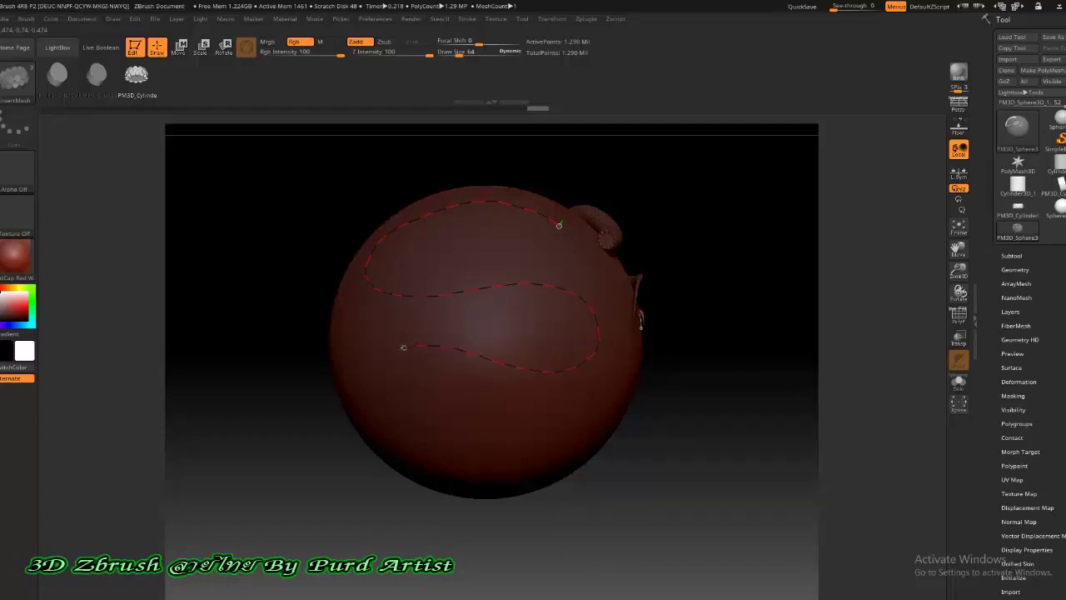
pyautogui.moveTo(471, 426); pyautogui.dragTo(538, 423)
pyautogui.keyDown('ctrl'); pyautogui.moveTo(448, 238); pyautogui.dragTo(433, 224, button='right'); pyautogui.keyUp('ctrl')
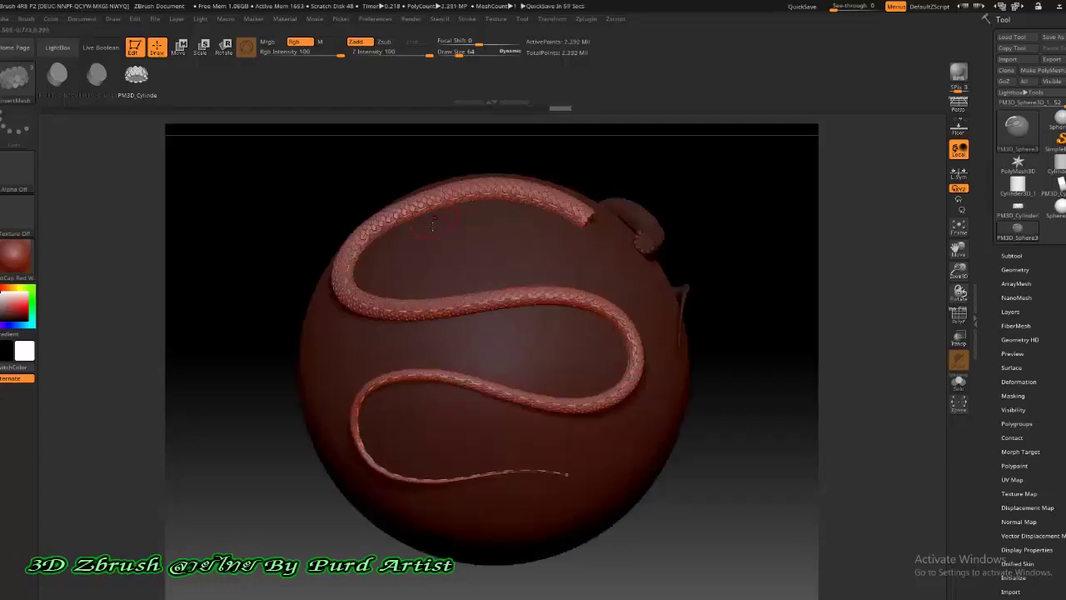
# Try redrawing the snake body as a short hooked curve with a long tapering tail across the sphere's upper part
pyautogui.scroll(4, 432, 223)
pyautogui.scroll(-4, 523, 267)
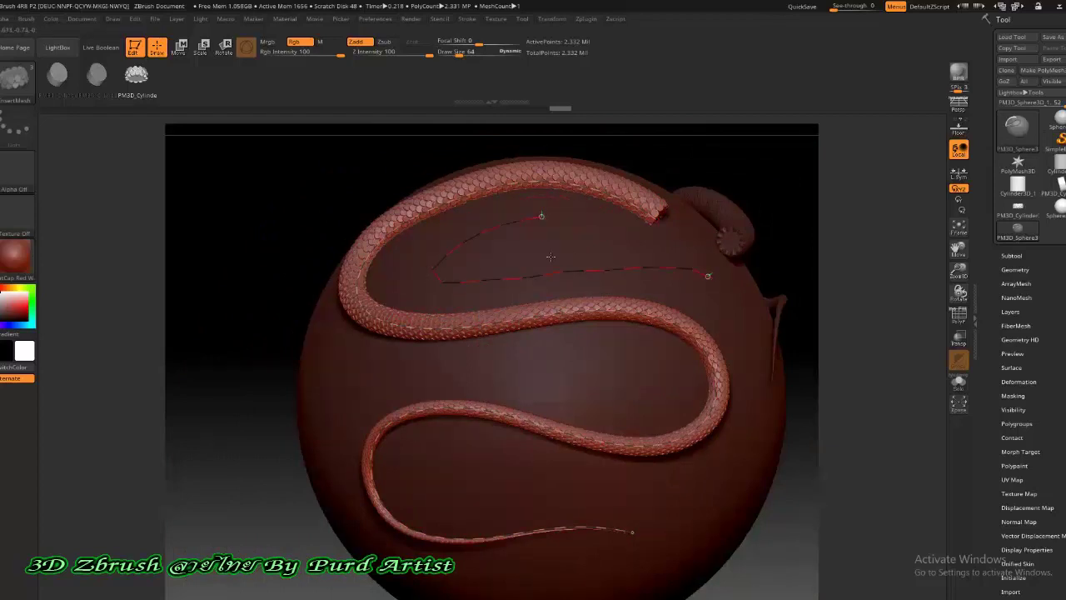
pyautogui.click(542, 215)
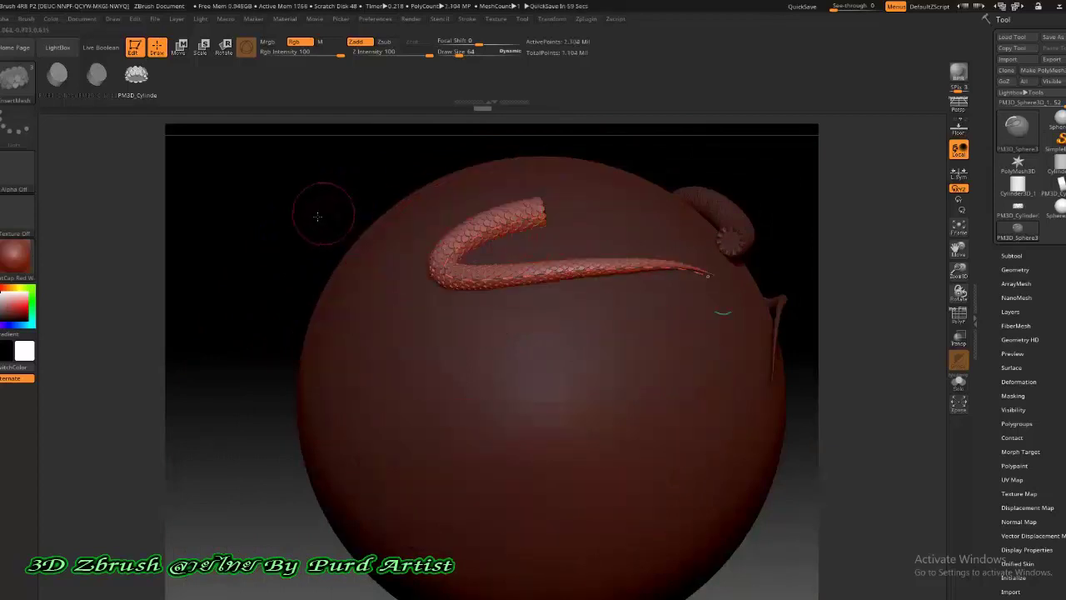
# Draw a long tapered snake body in a large S-shaped sweep from the sphere's top down to its lower half
pyautogui.moveTo(321, 214)
pyautogui.mouseDown()
pyautogui.moveTo(293, 216)
pyautogui.moveTo(347, 264)
pyautogui.mouseUp()
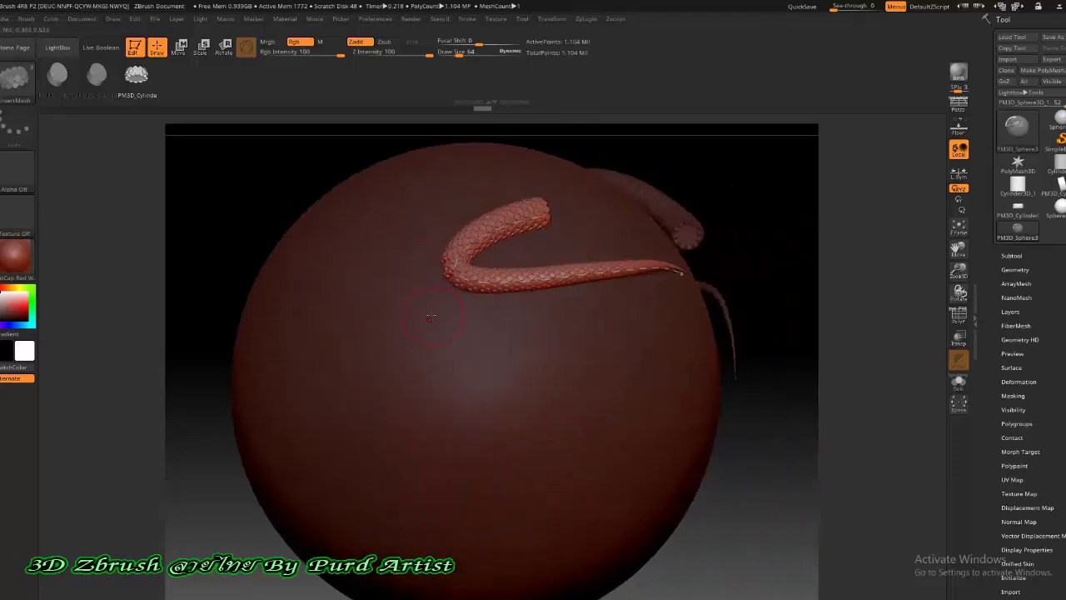
pyautogui.keyDown('ctrl'); pyautogui.moveTo(431, 317); pyautogui.dragTo(414, 328, button='right'); pyautogui.keyUp('ctrl')
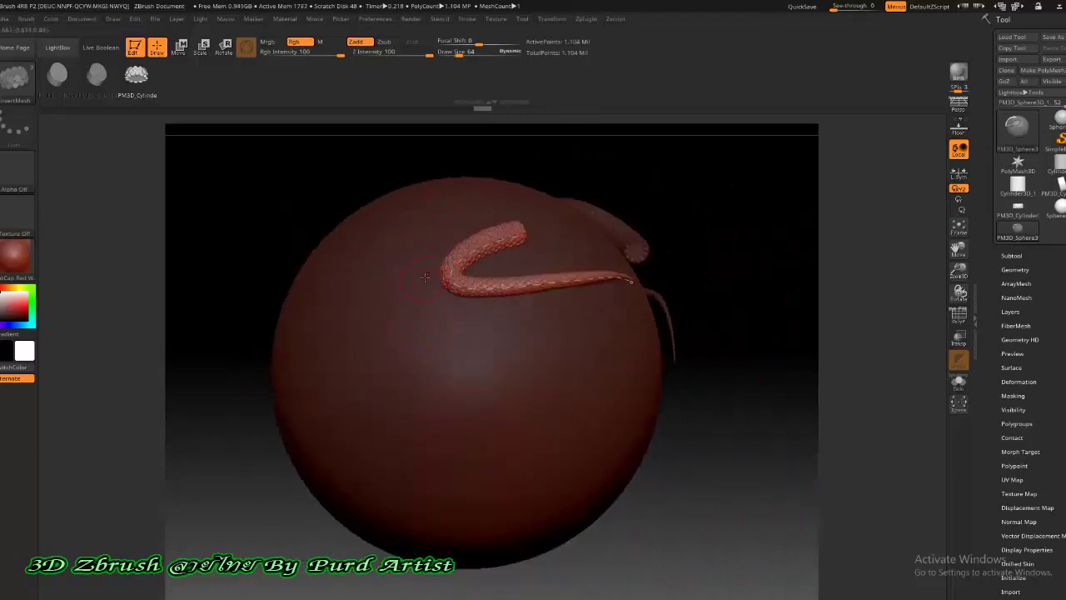
pyautogui.keyDown('ctrl'); pyautogui.moveTo(424, 278); pyautogui.dragTo(464, 191, button='right'); pyautogui.keyUp('ctrl')
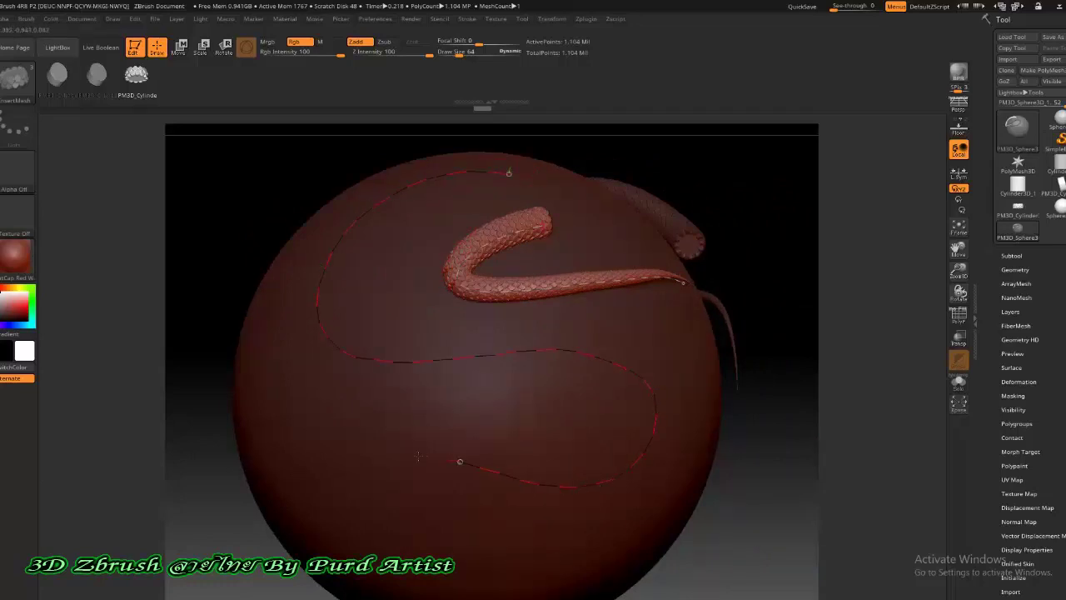
pyautogui.click(408, 320)
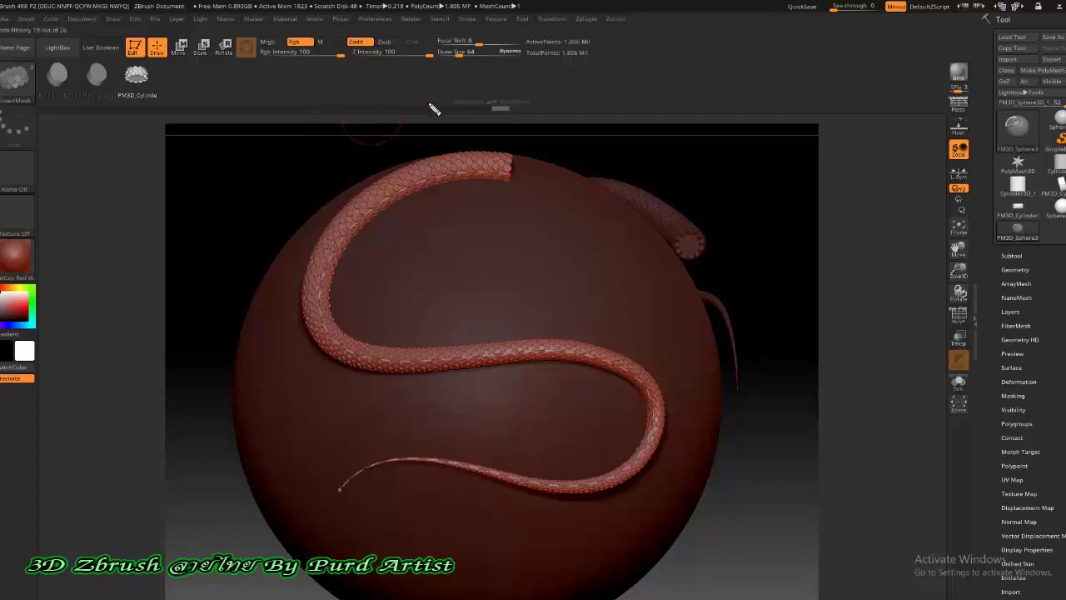
# Set the brush Draw Size to 99 and apply it to the S-shaped curve to thicken the scaled snake body
pyautogui.moveTo(434, 102)
pyautogui.mouseDown()
pyautogui.moveTo(456, 75)
pyautogui.moveTo(436, 69)
pyautogui.moveTo(530, 62)
pyautogui.mouseUp()
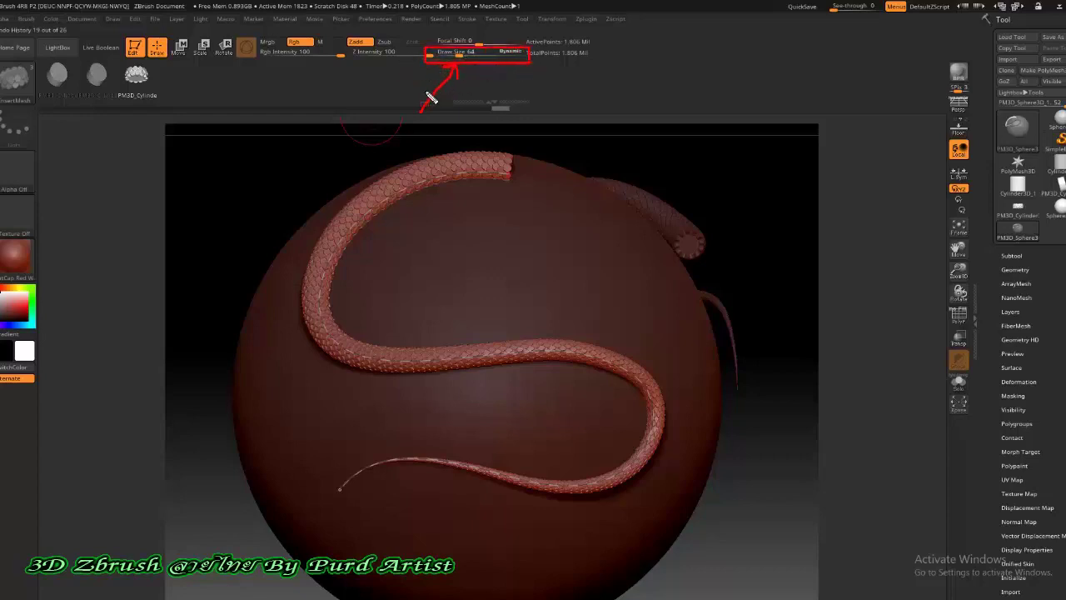
pyautogui.press('Escape')
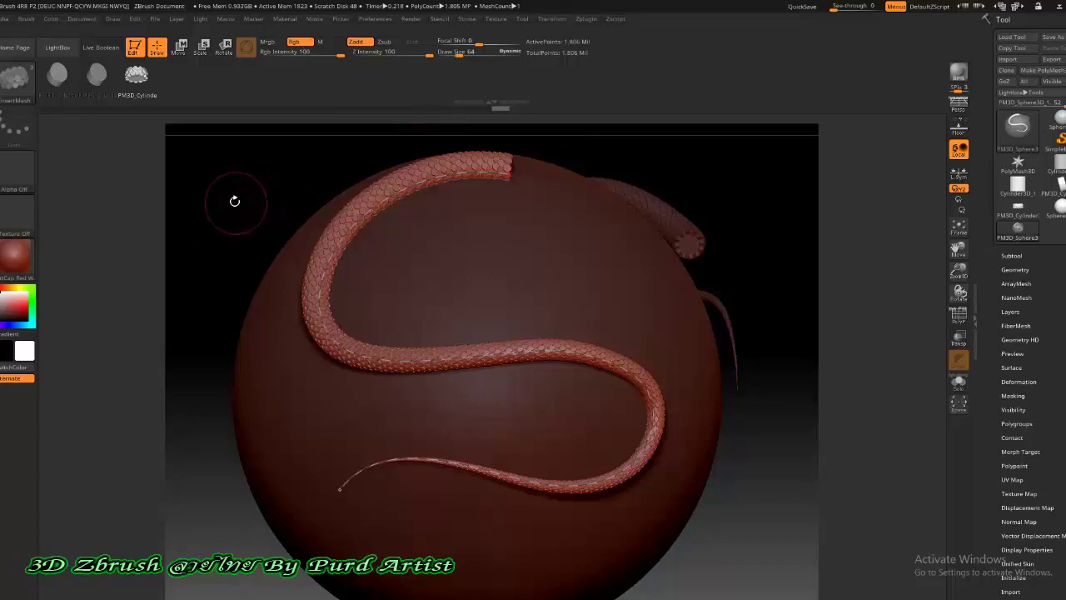
pyautogui.press('space')
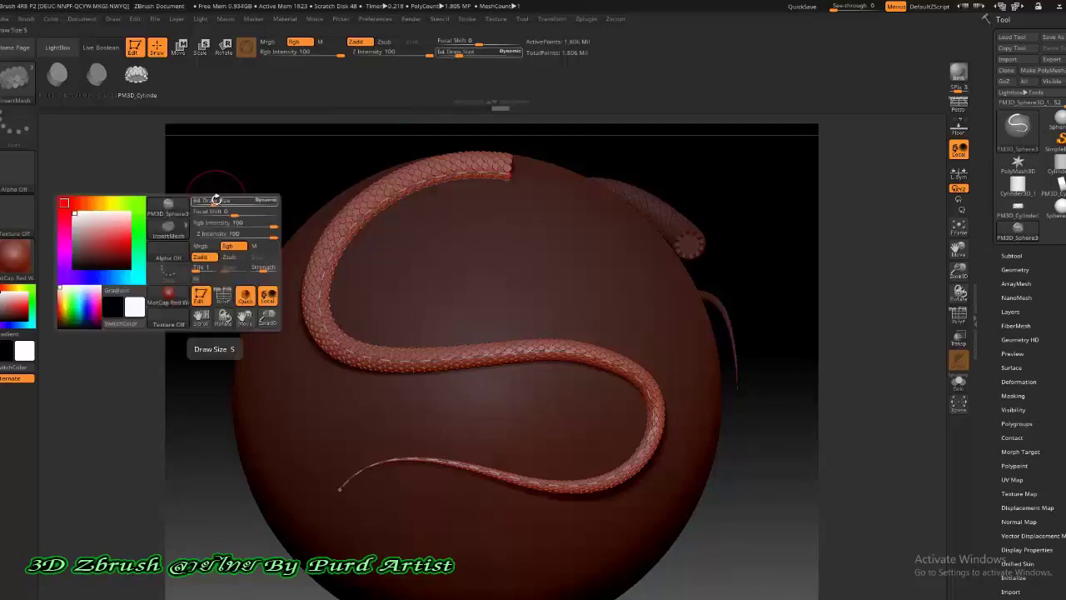
pyautogui.press('space')
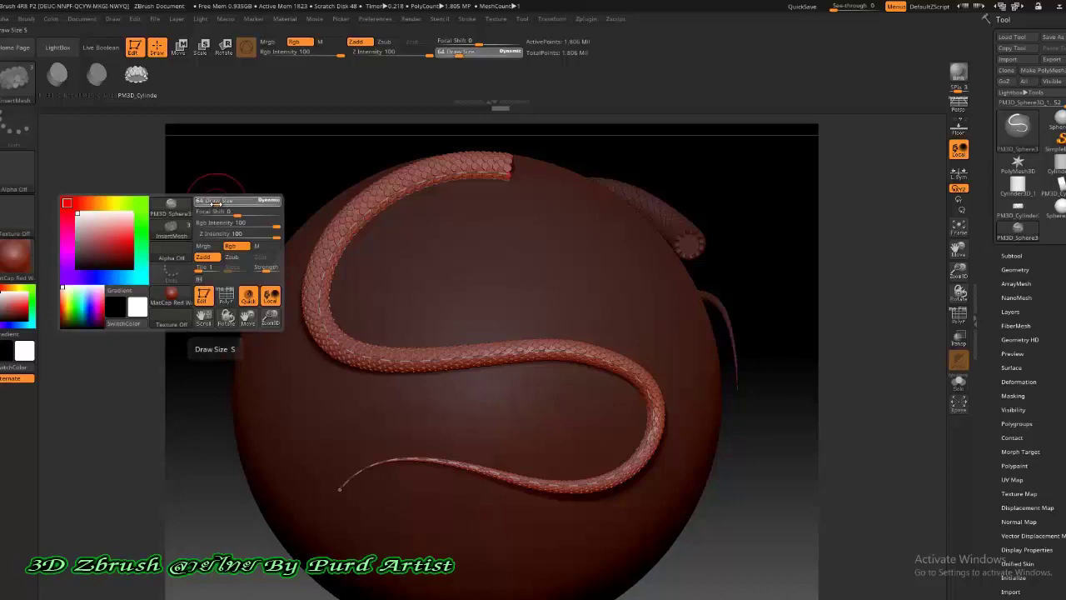
pyautogui.moveTo(215, 204); pyautogui.dragTo(227, 203)
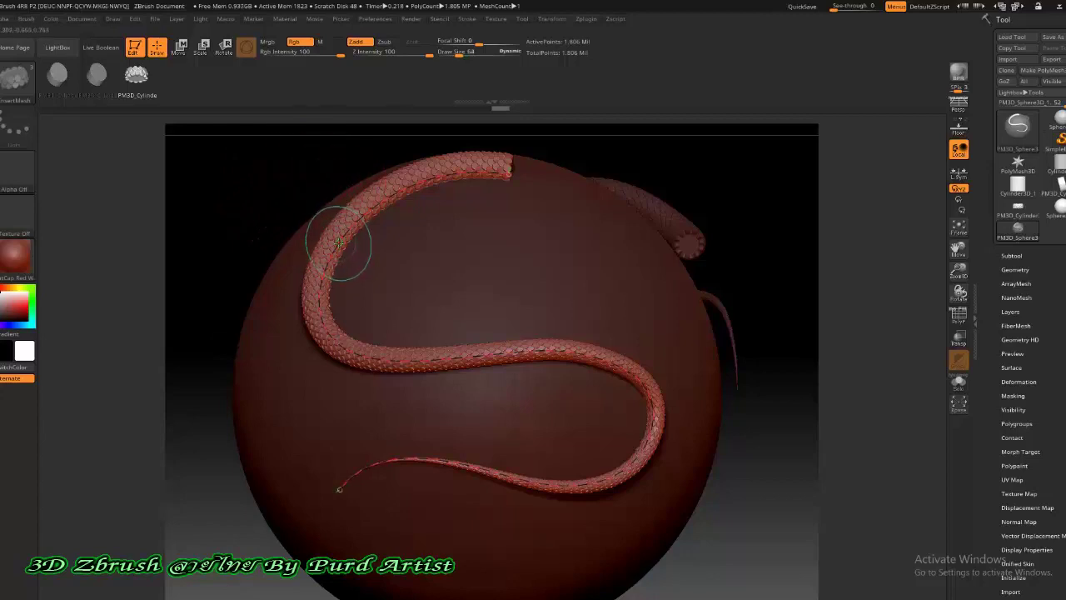
pyautogui.scroll(2, 340, 243)
pyautogui.scroll(-1, 340, 248)
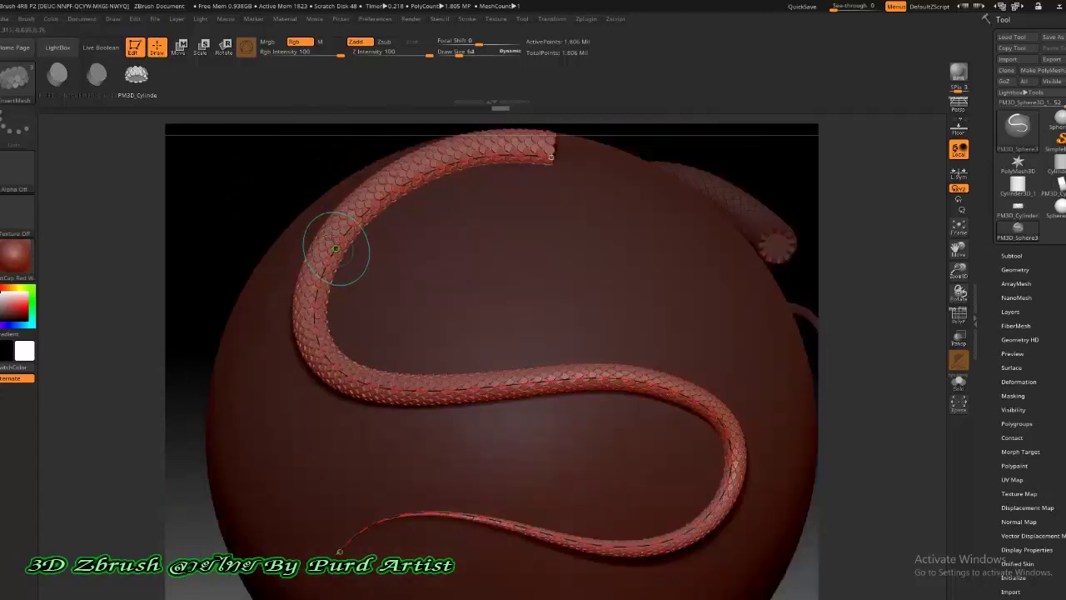
pyautogui.scroll(-4, 262, 233)
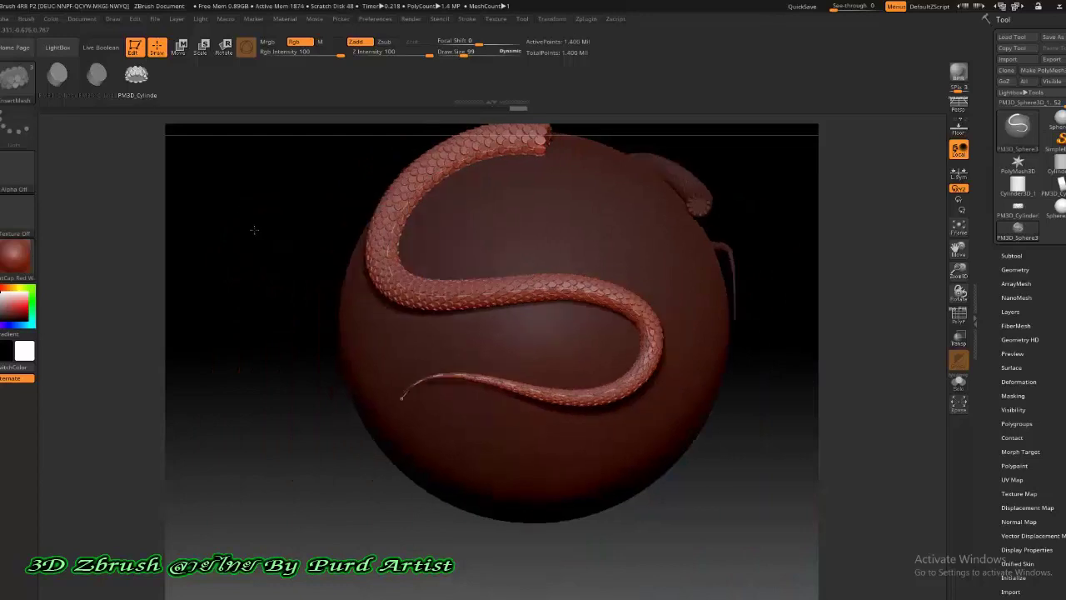
pyautogui.moveTo(254, 229)
pyautogui.mouseDown()
pyautogui.moveTo(231, 241)
pyautogui.moveTo(245, 266)
pyautogui.moveTo(281, 257)
pyautogui.moveTo(257, 248)
pyautogui.moveTo(234, 308)
pyautogui.moveTo(254, 241)
pyautogui.moveTo(292, 248)
pyautogui.moveTo(241, 266)
pyautogui.moveTo(275, 250)
pyautogui.moveTo(257, 238)
pyautogui.moveTo(272, 229)
pyautogui.moveTo(264, 237)
pyautogui.mouseUp()
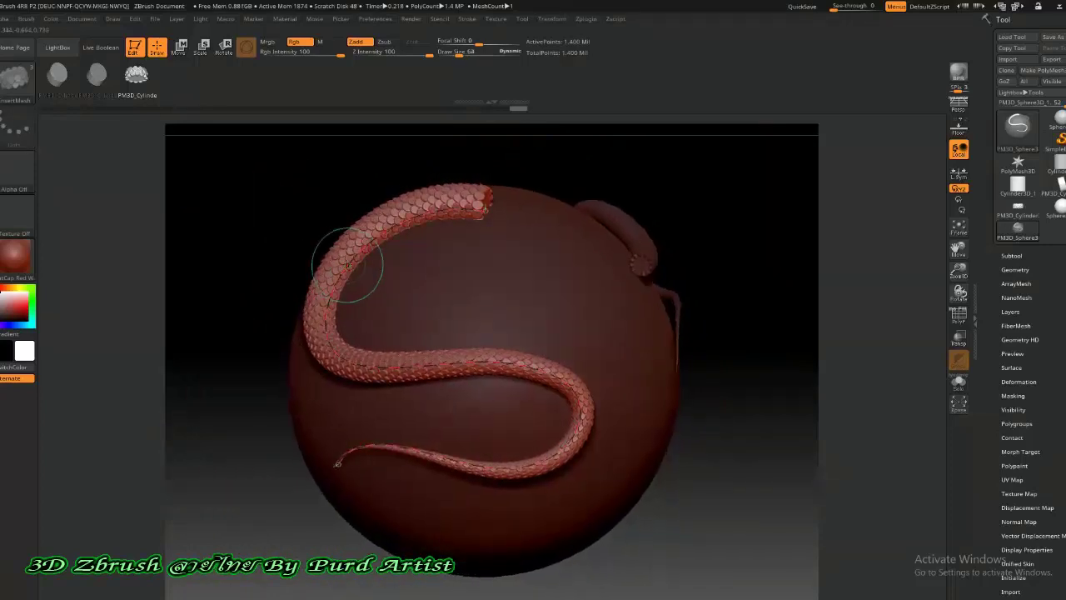
pyautogui.scroll(5, 350, 264)
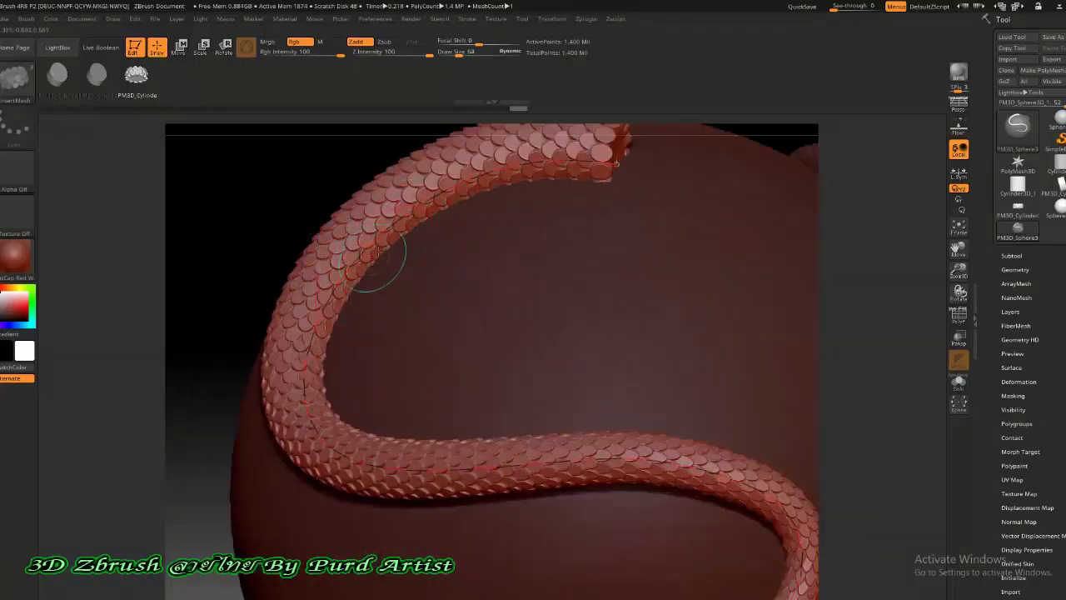
pyautogui.scroll(-5, 377, 258)
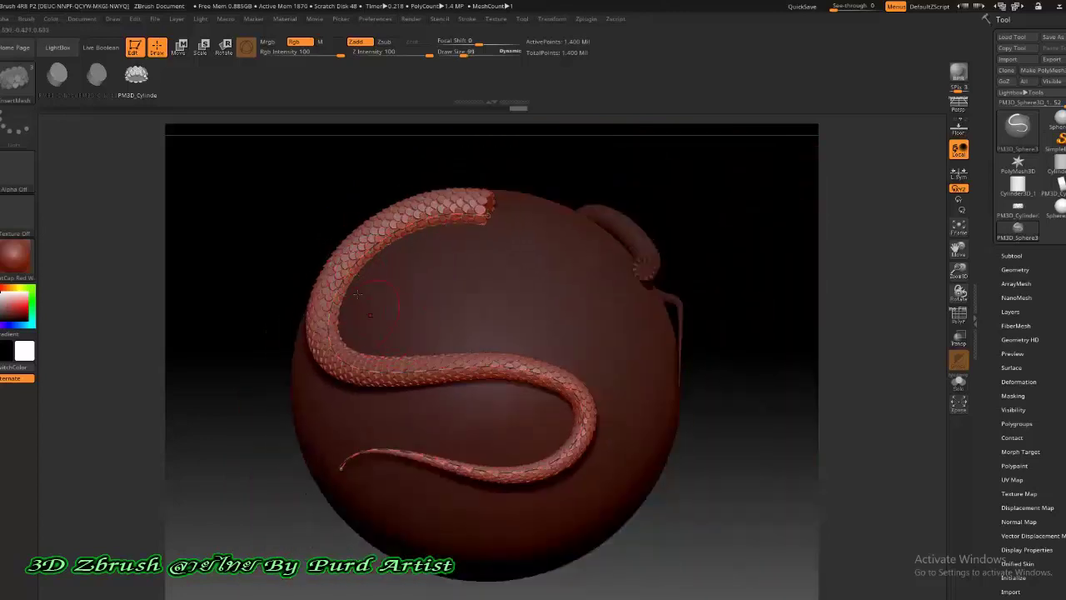